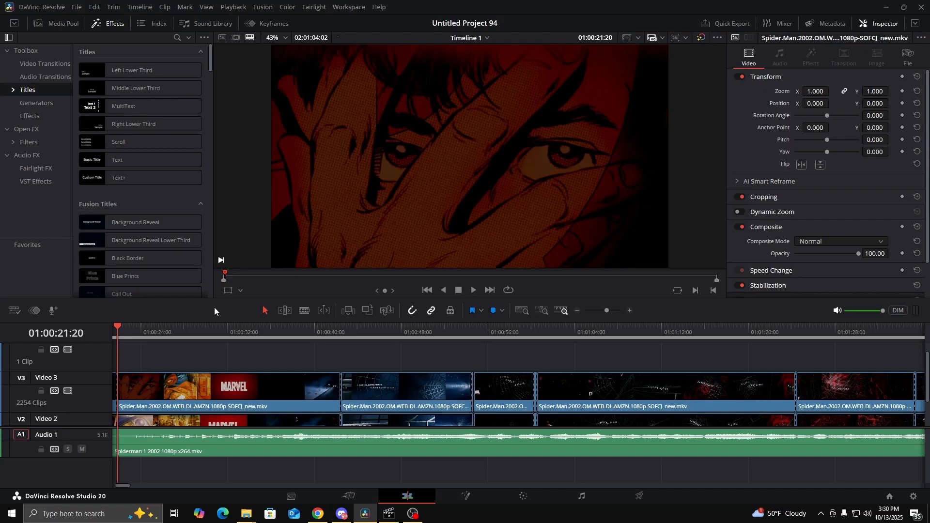
Review the two source films in the media pool and the video tracks stacked in Timeline 1
left_click(57, 23)
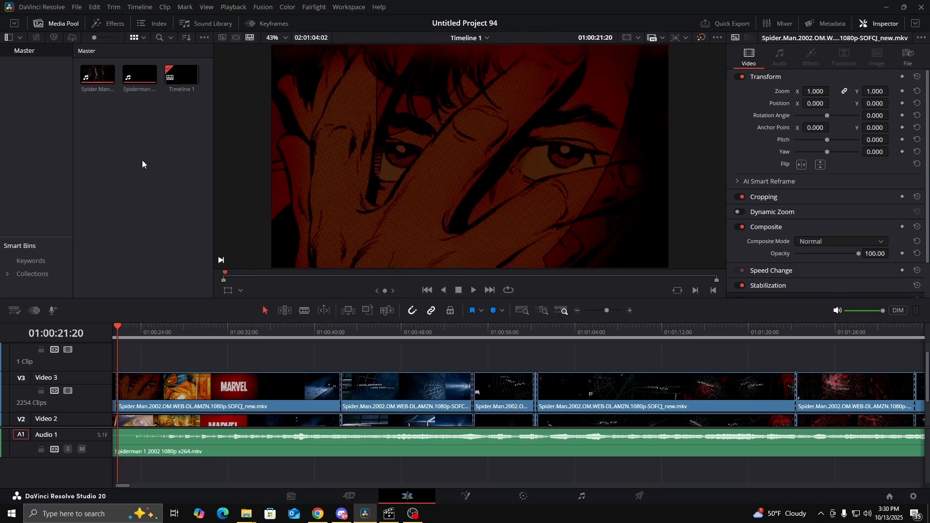
left_click_drag(139, 139, 92, 75)
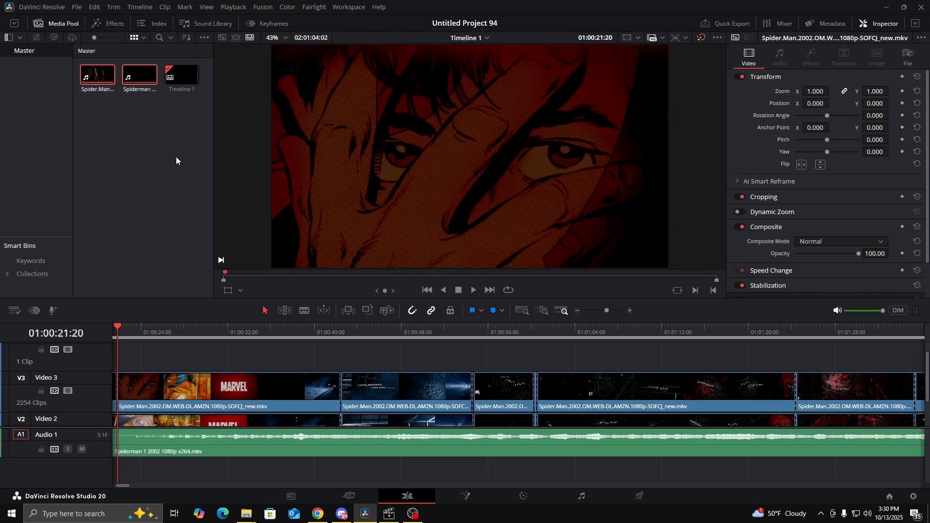
left_click(177, 155)
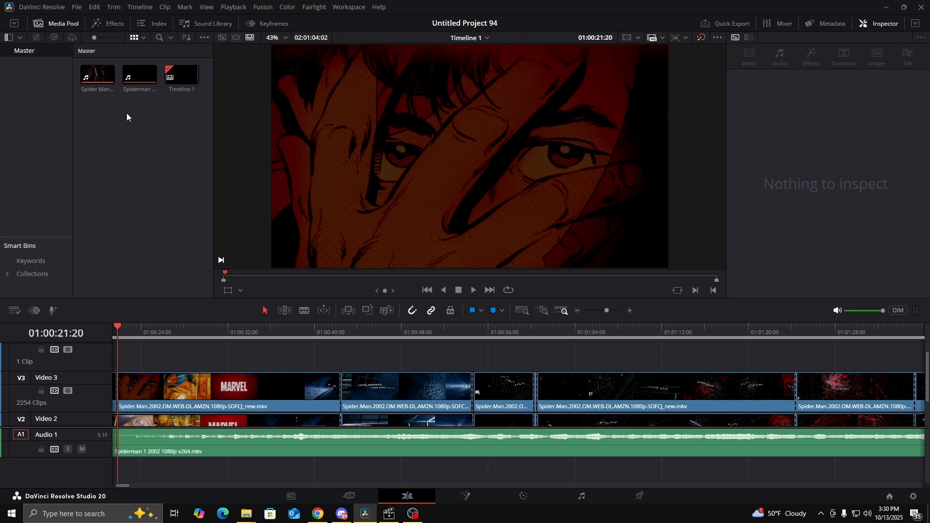
scroll(208, 356, "down", 2)
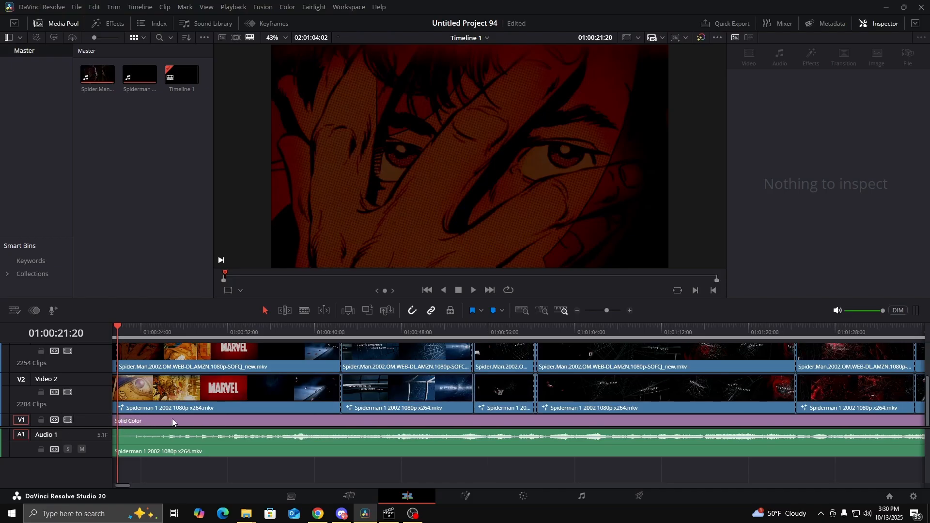
Review the Solid Color generator and inspect its clip on Video 1 through to the end of the timeline
left_click(116, 23)
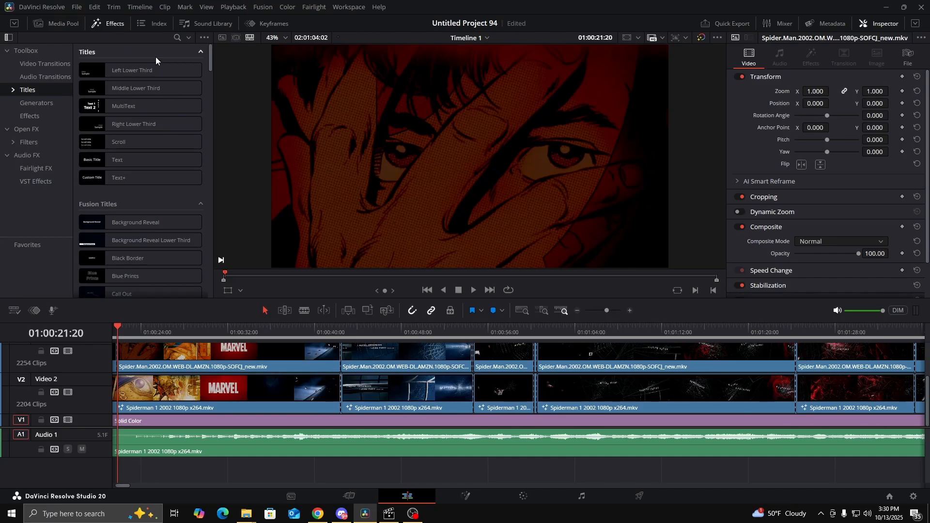
left_click(33, 103)
scroll(158, 184, "down", 1)
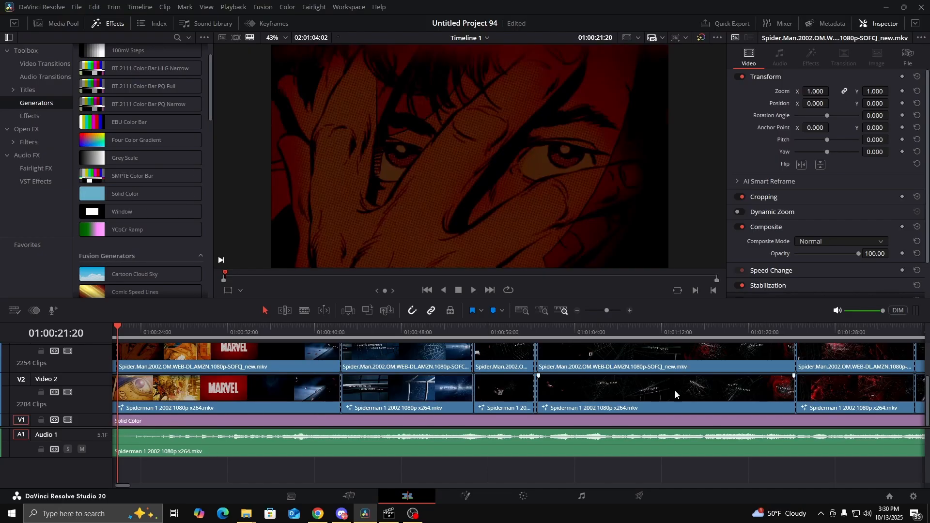
left_click_drag(123, 486, 914, 460)
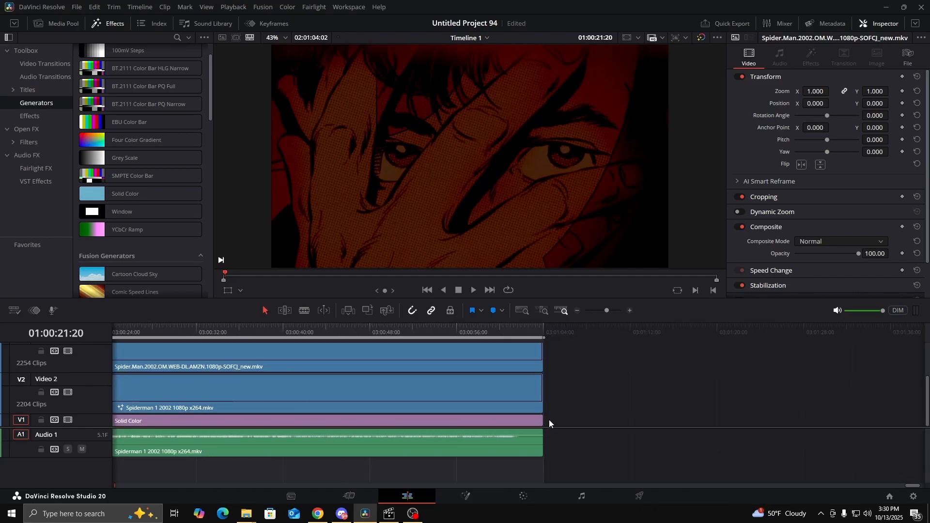
left_click(543, 421)
left_click_drag(578, 424, 543, 421)
left_click_drag(914, 486, 86, 493)
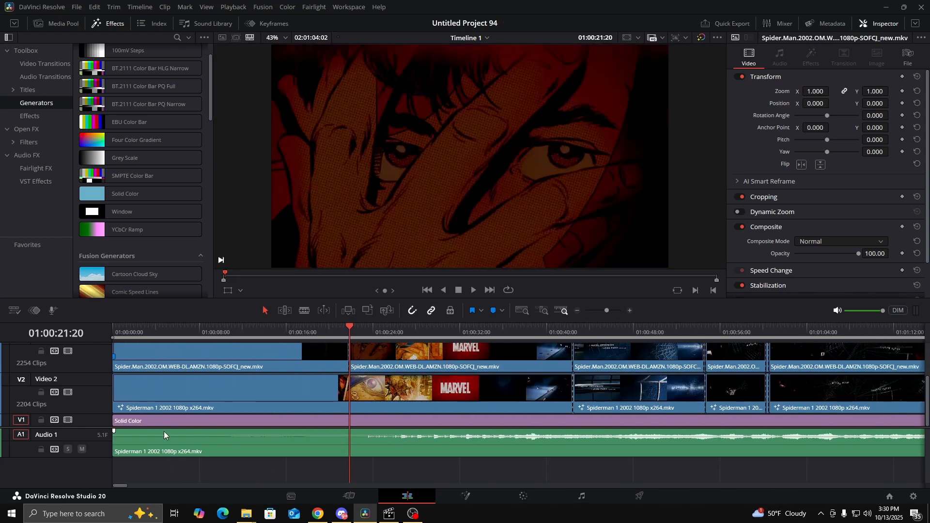
left_click(164, 425)
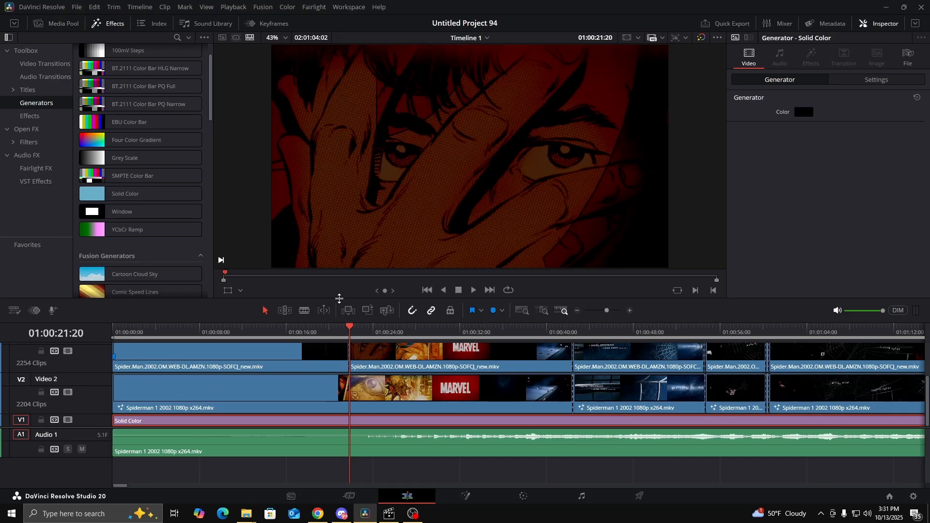
Enlarge the timeline area to fit all four video tracks and the audio track
left_click_drag(338, 298, 355, 206)
left_click_drag(80, 386, 80, 409)
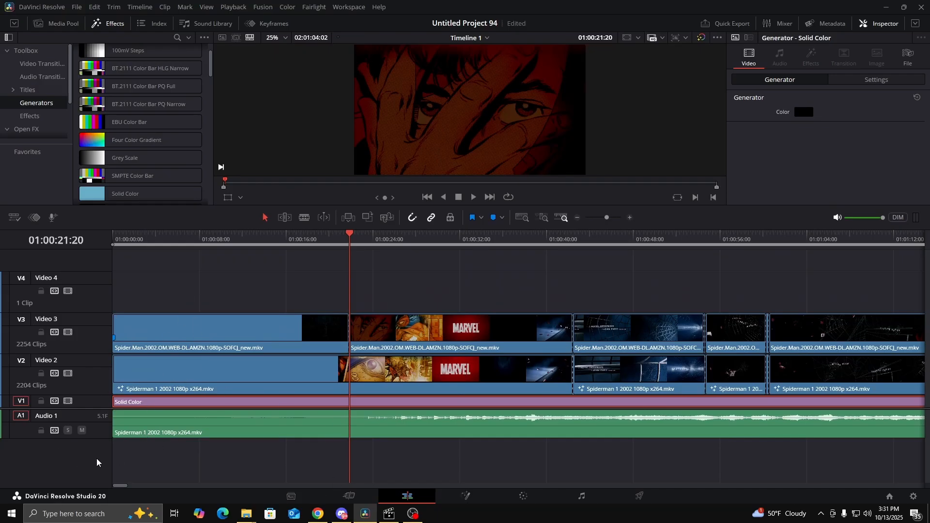
right_click(88, 417)
left_click(89, 472)
Review the stacked movie clips and locate the Detect Scene Cuts command without running it
left_click_drag(379, 263, 597, 377)
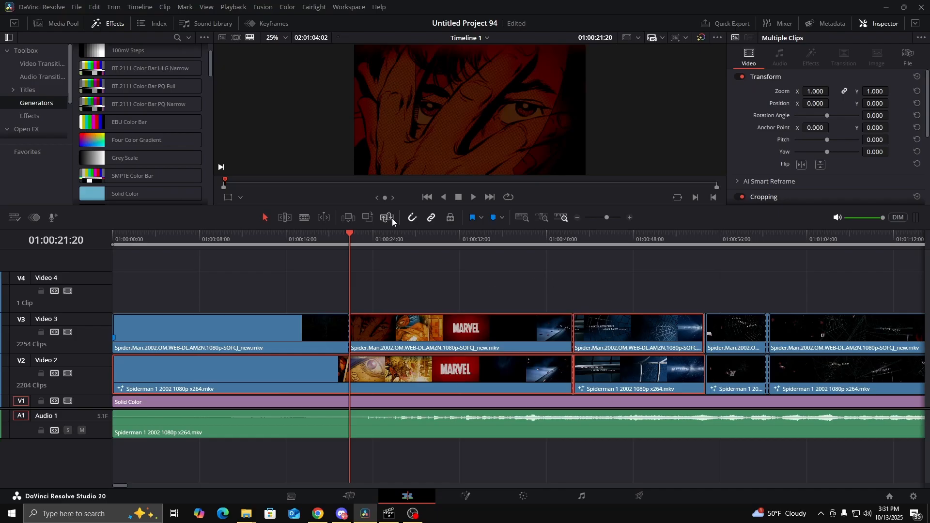
left_click_drag(383, 269, 775, 491)
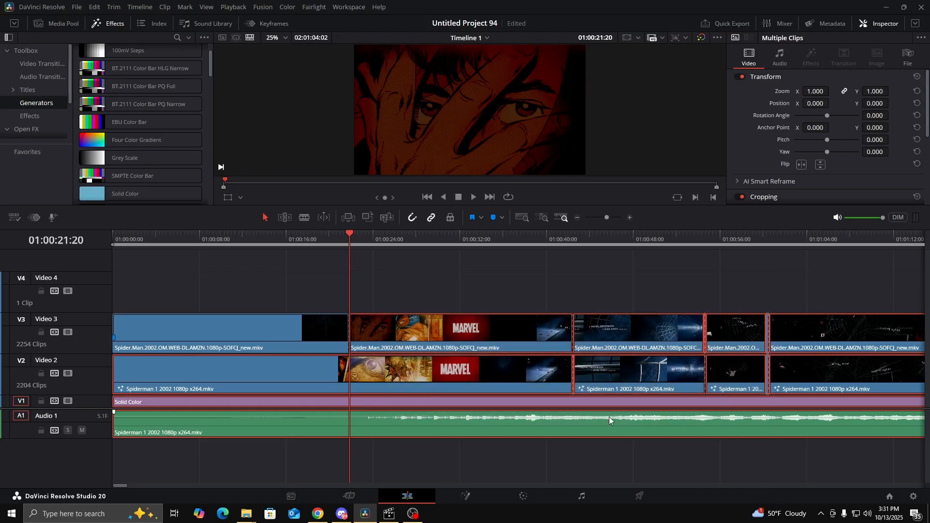
left_click(466, 286)
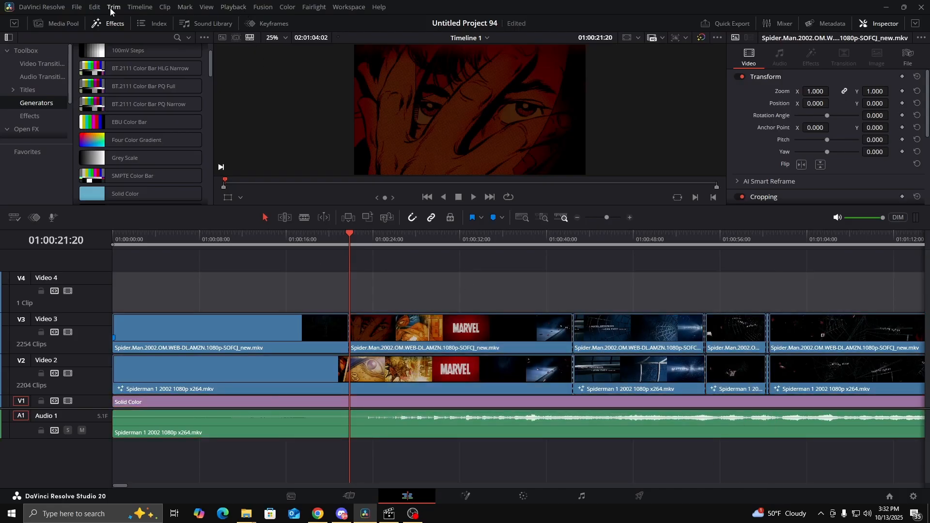
left_click(137, 8)
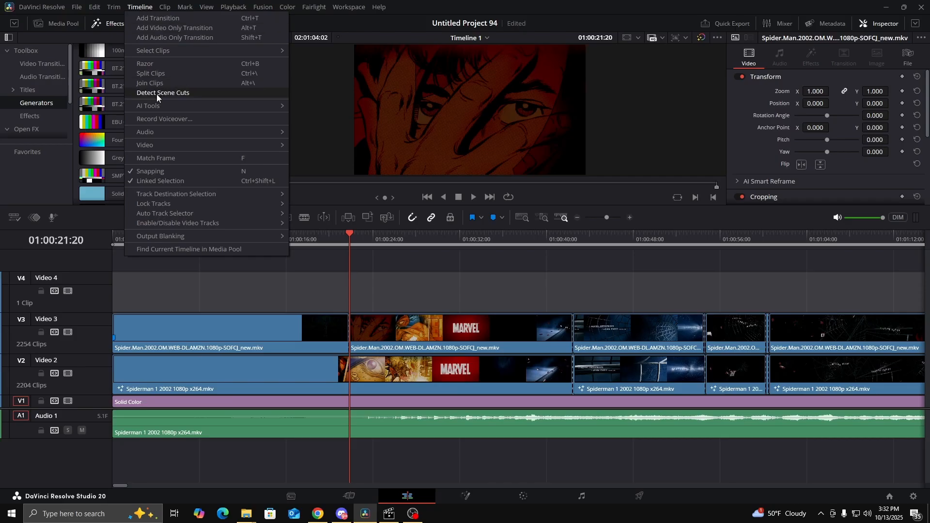
left_click(444, 284)
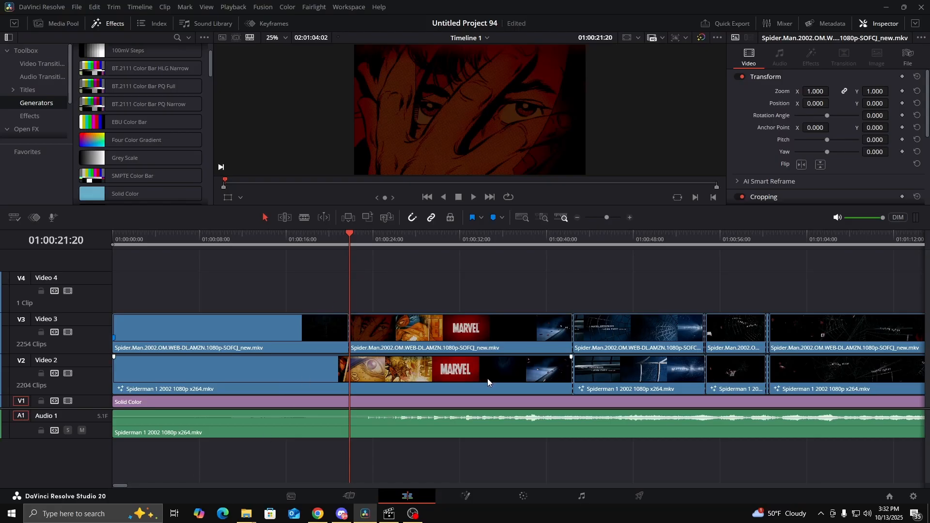
Check the film's scene cuts by moving the playhead to 01:00:21:20, 01:00:42:11 and 01:00:54:14
left_click_drag(349, 238, 385, 245)
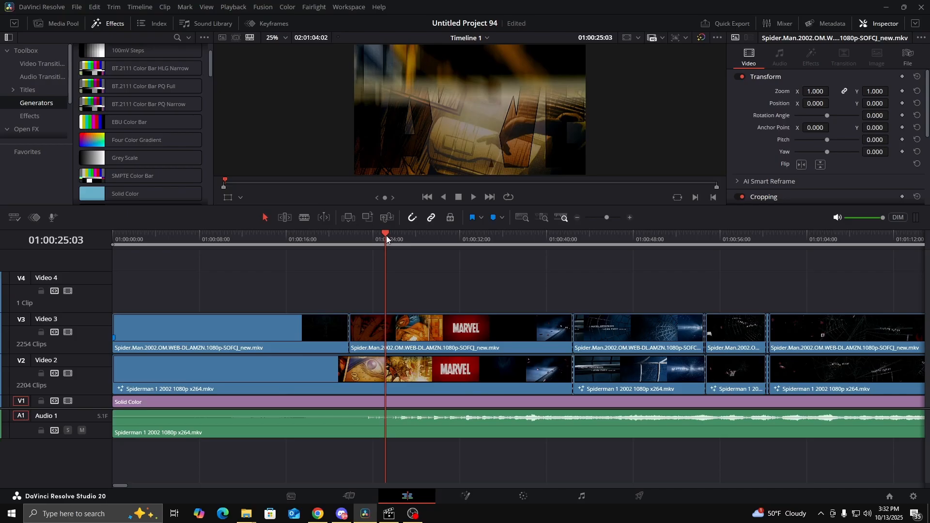
left_click(350, 242)
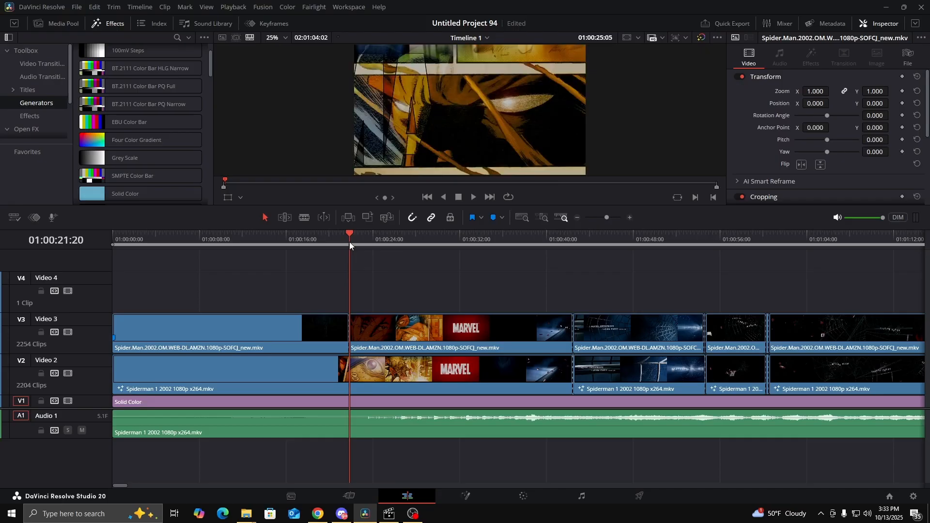
left_click_drag(348, 235, 574, 237)
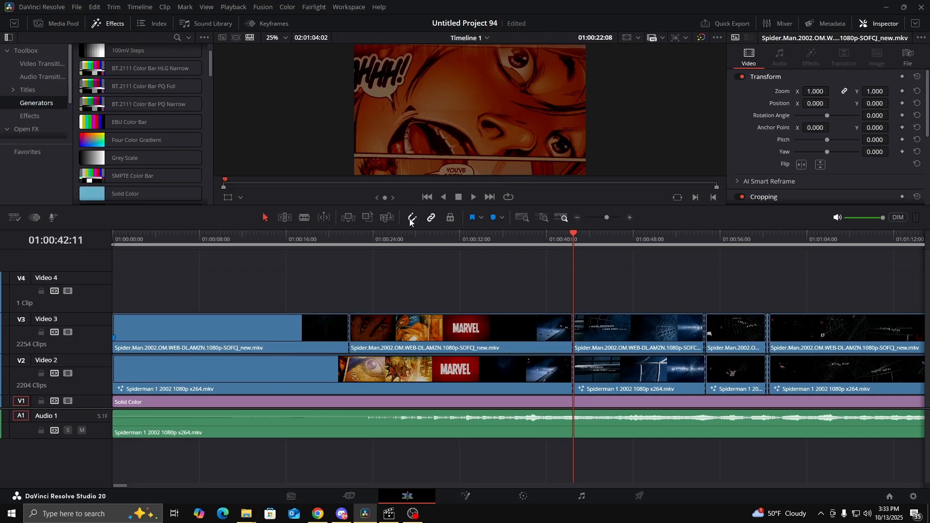
left_click_drag(573, 236, 705, 271)
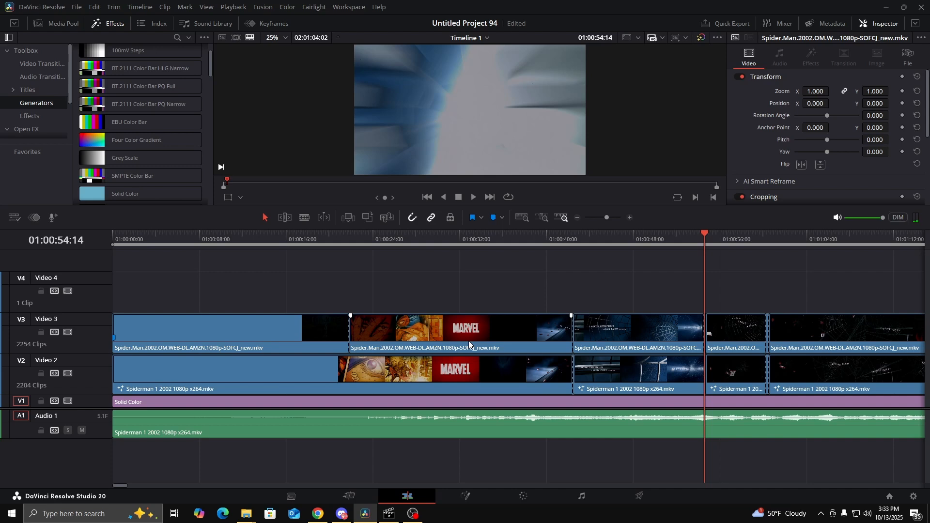
Browse the clip thumbnails on the Color page through the street and living-room scenes around clips 612 to 663
left_click(524, 497)
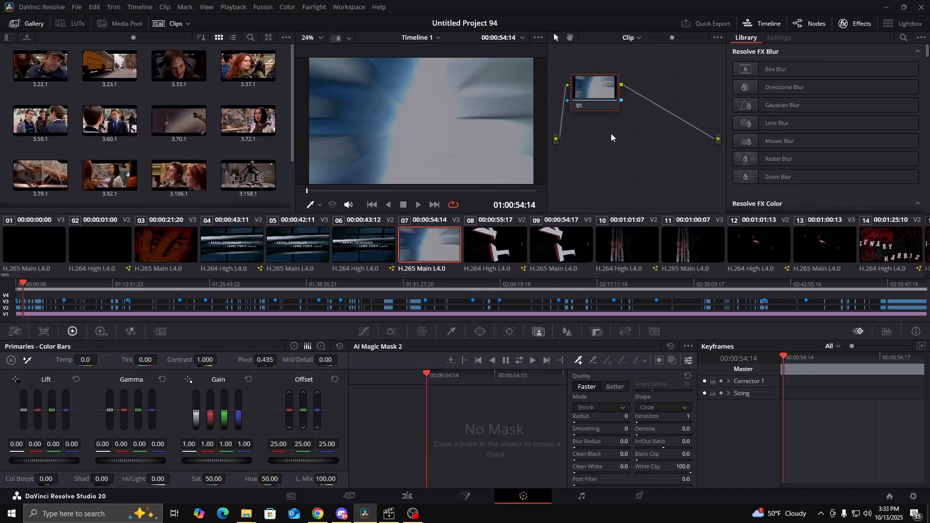
left_click_drag(1, 276, 132, 301)
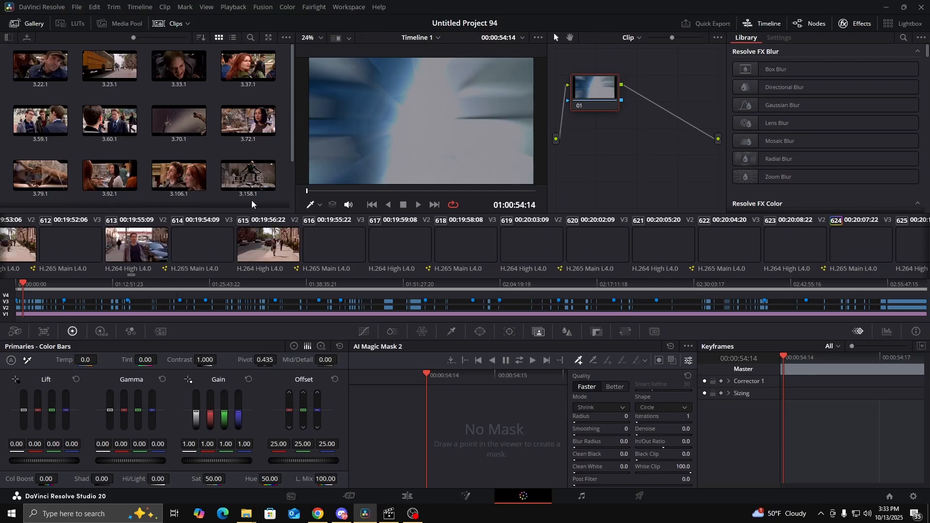
scroll(542, 248, "down", 5)
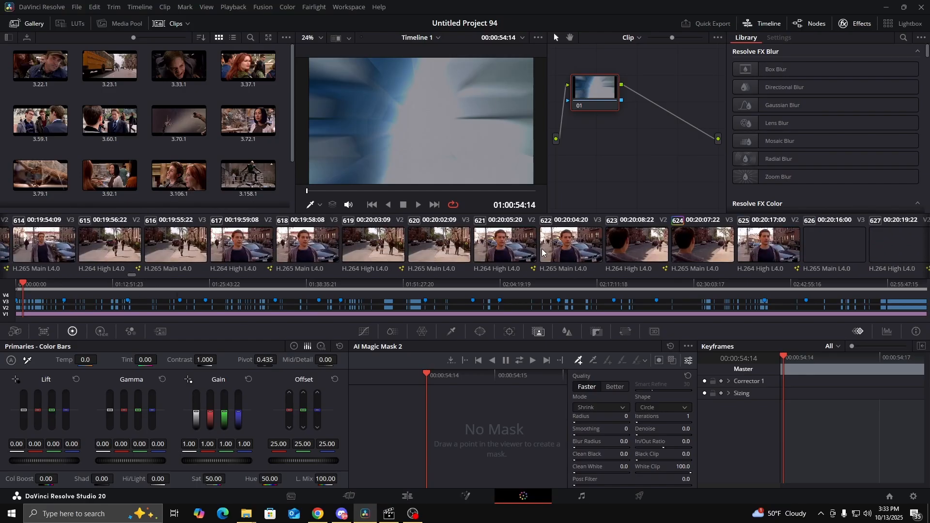
scroll(534, 248, "down", 6)
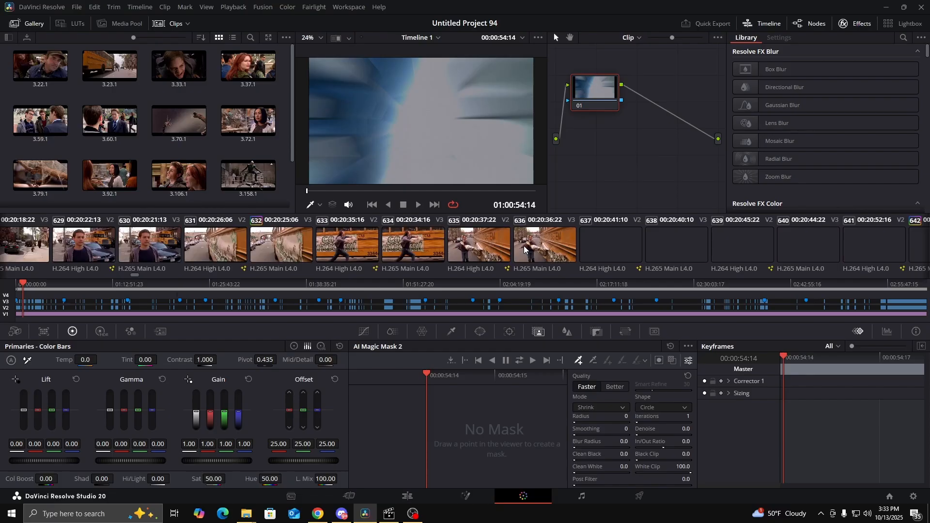
scroll(488, 236, "down", 3)
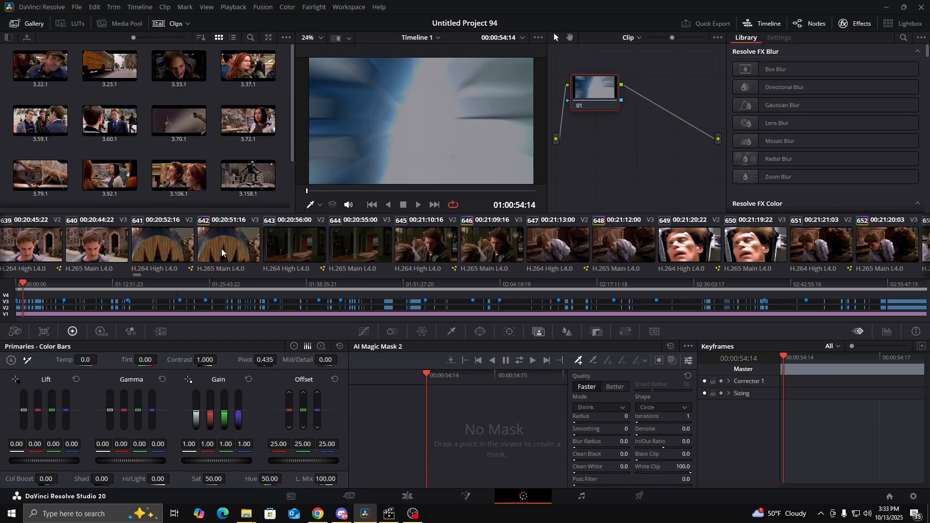
scroll(516, 239, "down", 4)
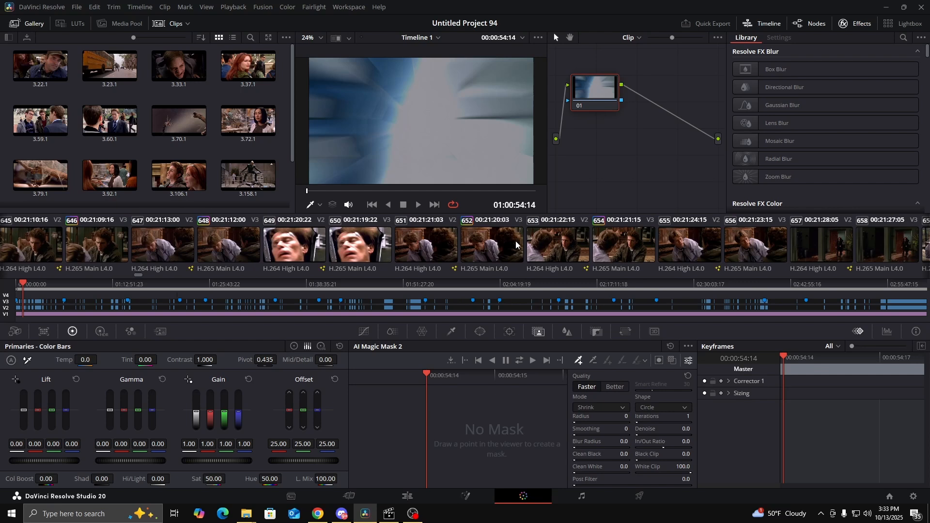
scroll(533, 243, "down", 2)
scroll(533, 242, "down", 2)
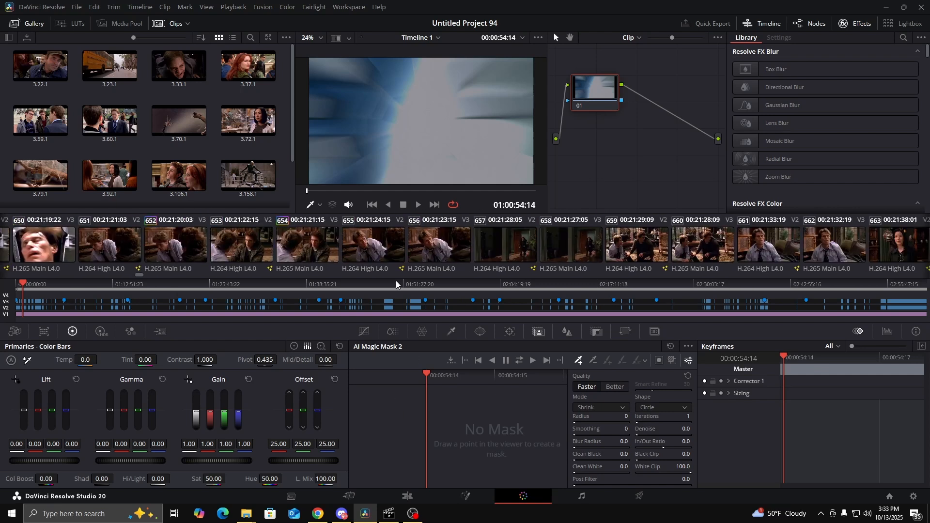
Return to the Edit page and place the playhead on the START HERE title at 01:21:23:15
left_click(406, 495)
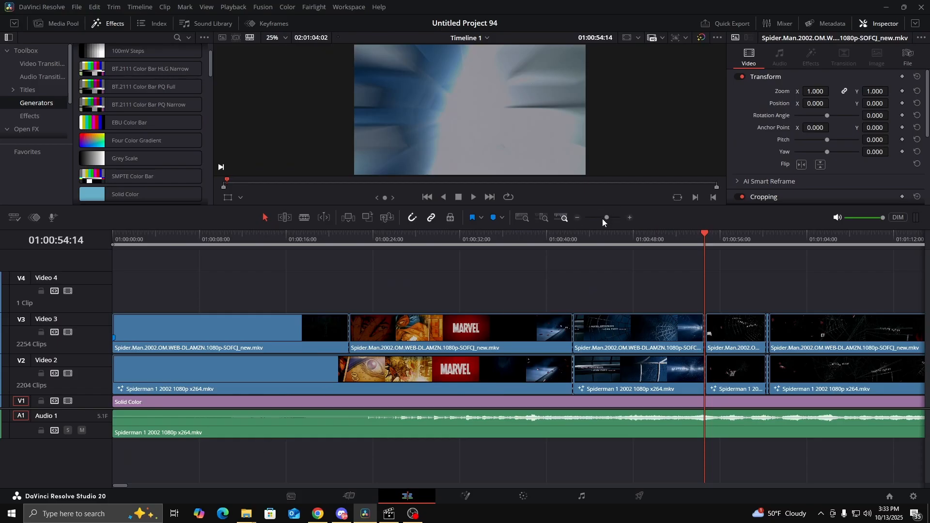
left_click_drag(602, 219, 599, 218)
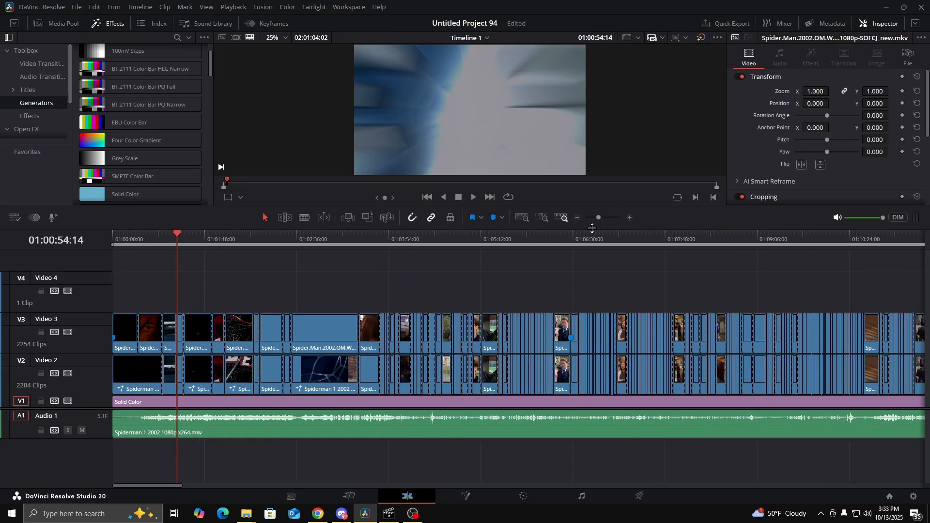
left_click_drag(147, 486, 260, 485)
left_click(406, 235)
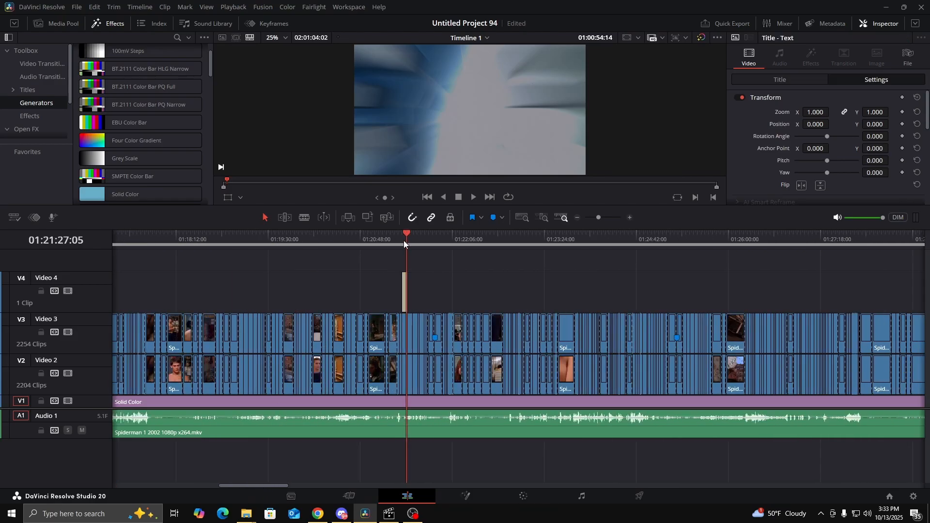
left_click(402, 234)
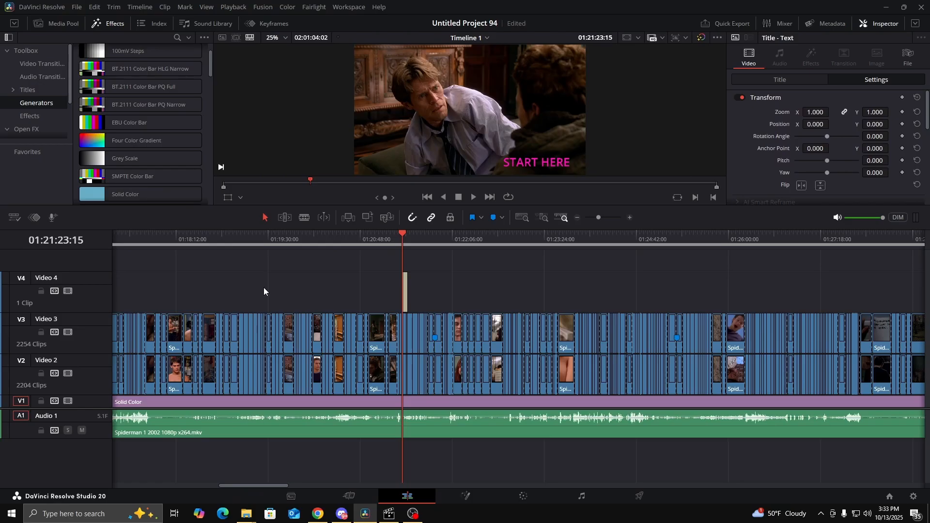
Disable the Video 4 track and open the shot at the playhead on the Color page with the gallery hidden
left_click(68, 290)
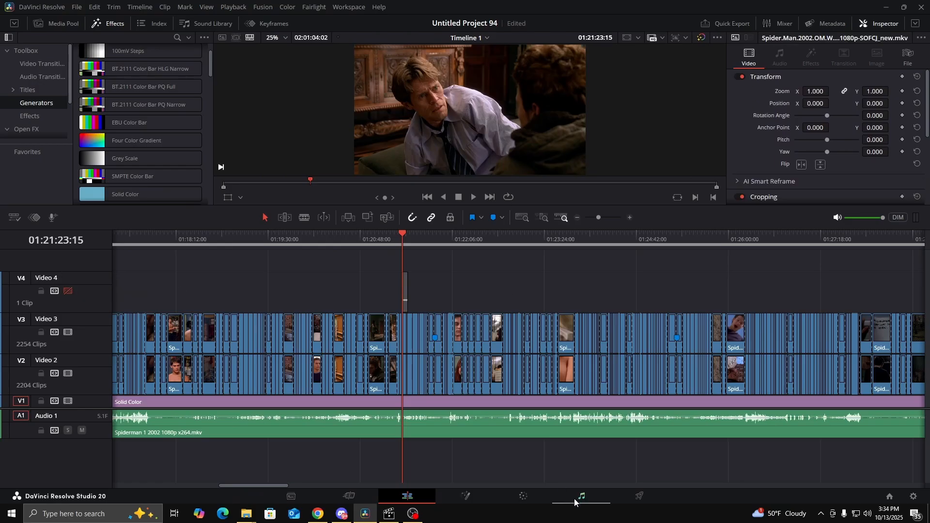
left_click(527, 499)
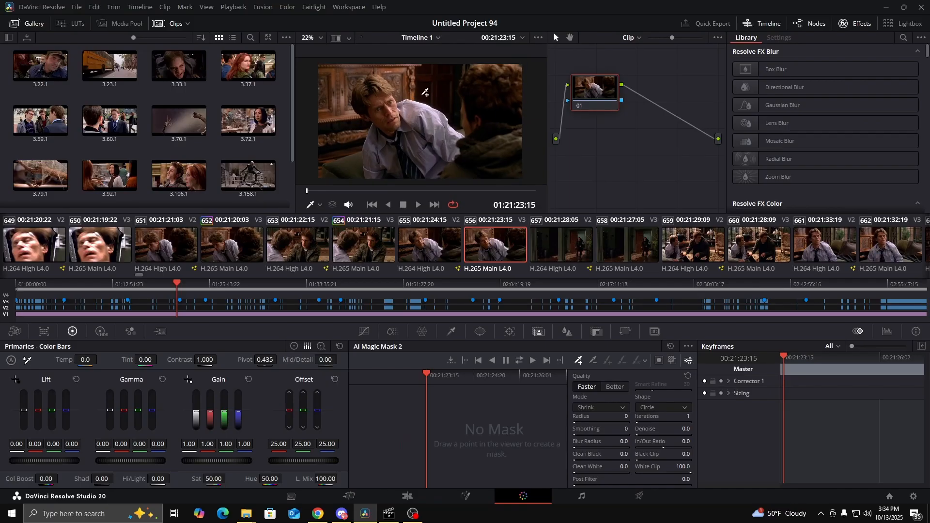
left_click(30, 27)
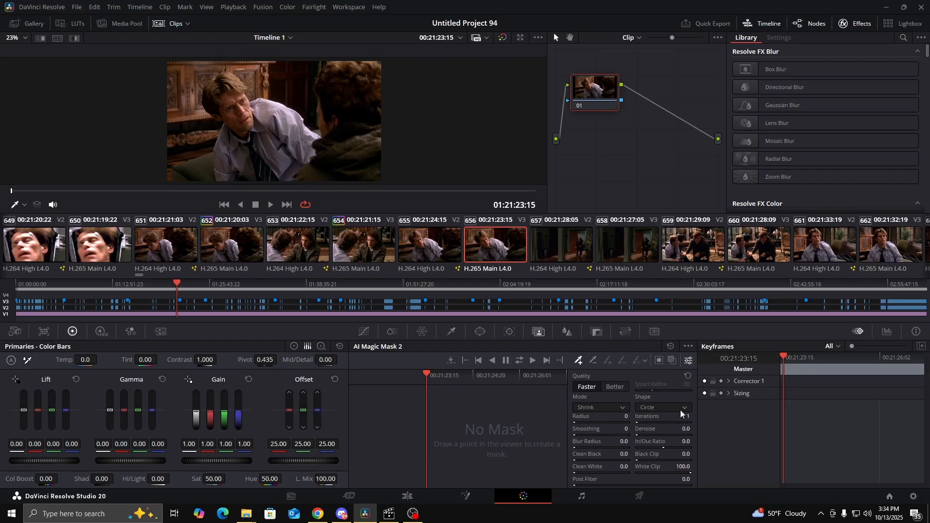
Examine the AI Magic Mask options, including Legacy Object Mask, and leave them unchanged
left_click(688, 361)
left_click(688, 361)
left_click(688, 347)
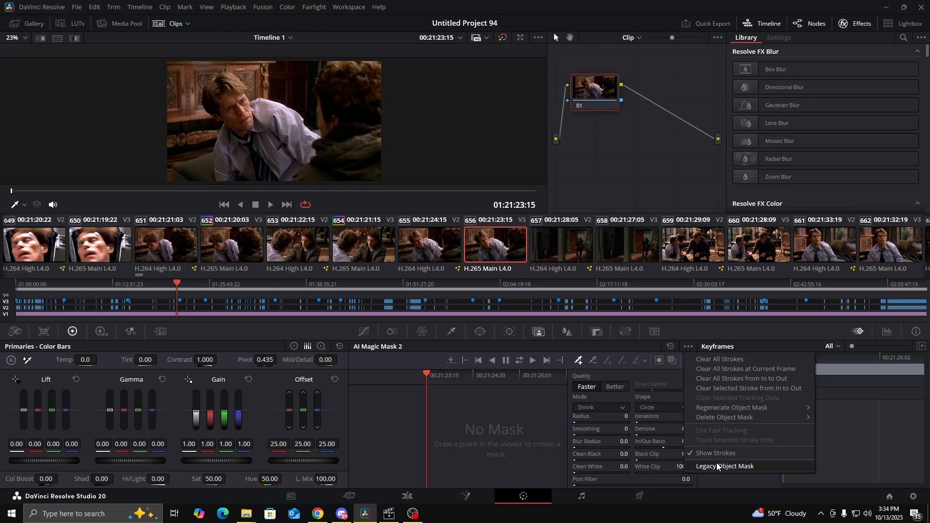
left_click(688, 345)
left_click(688, 345)
left_click(492, 399)
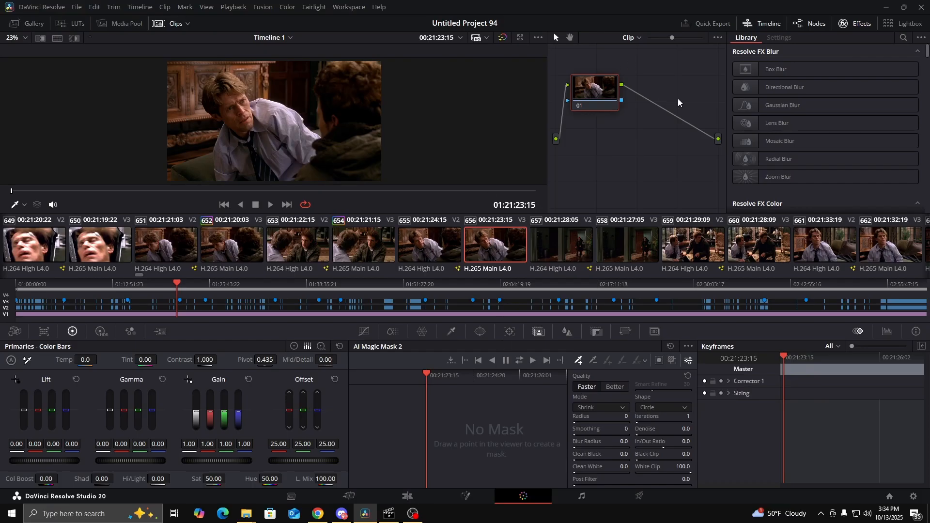
Add a serial node after node 01 and line the two nodes up side by side
left_click_drag(591, 87, 600, 87)
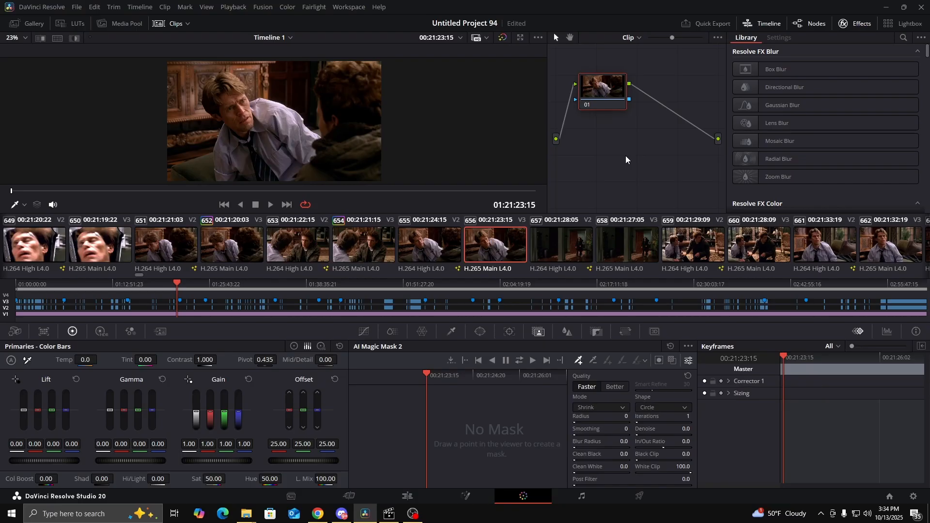
key("alt+s")
left_click_drag(660, 99, 669, 94)
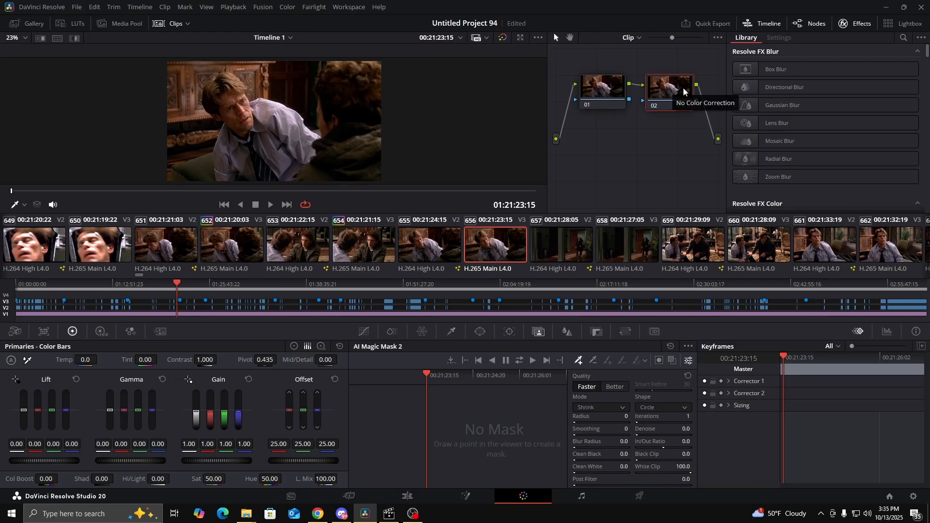
left_click_drag(661, 99, 657, 93)
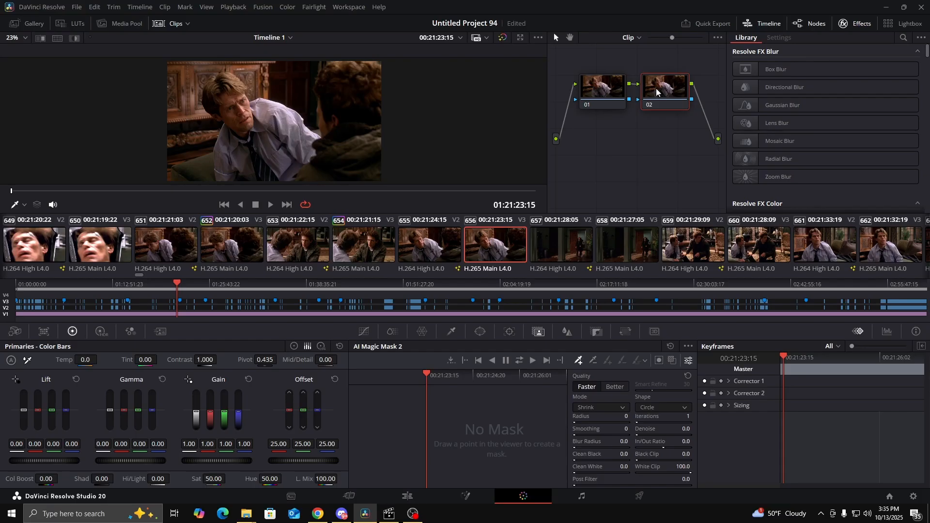
Add an alpha output to the node graph, connect node 02's alpha to it, and arrange both nodes in a level row
right_click(637, 156)
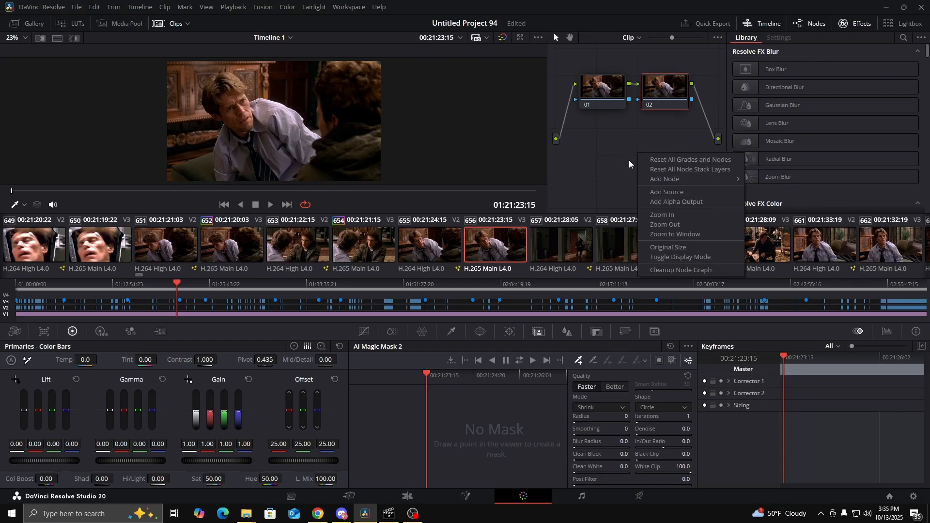
right_click(615, 144)
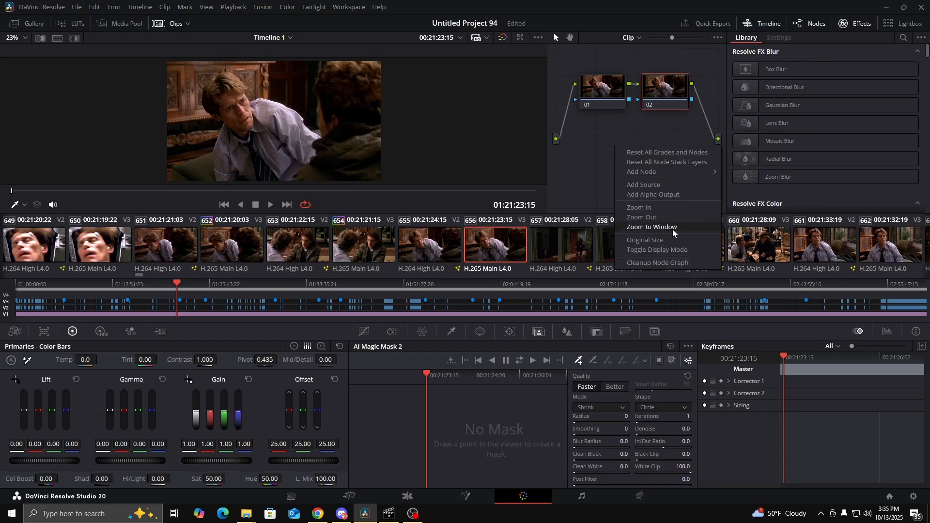
left_click(655, 196)
left_click_drag(666, 89, 719, 158)
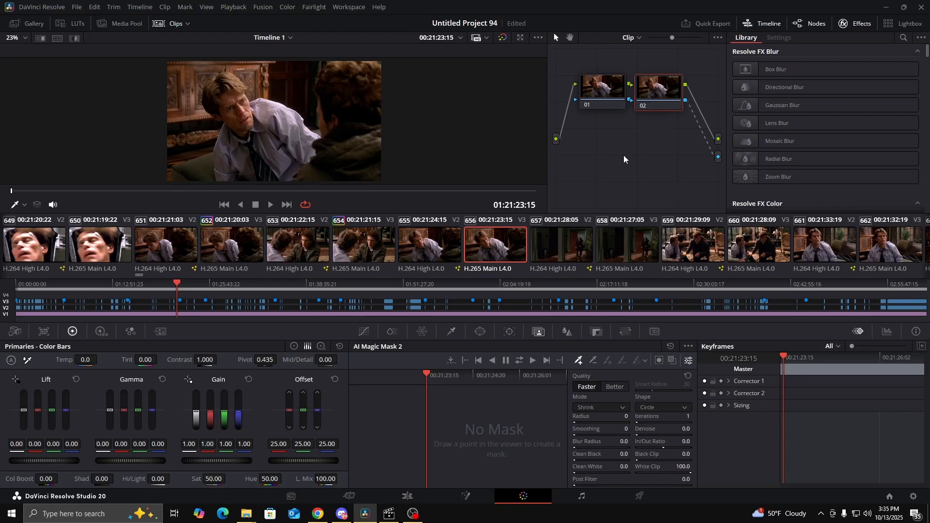
left_click_drag(605, 96, 595, 90)
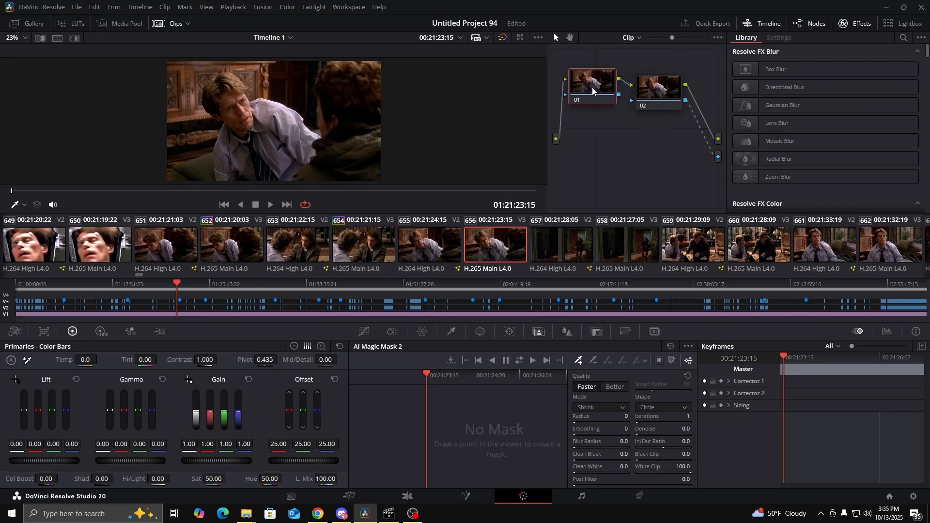
left_click_drag(651, 92, 652, 86)
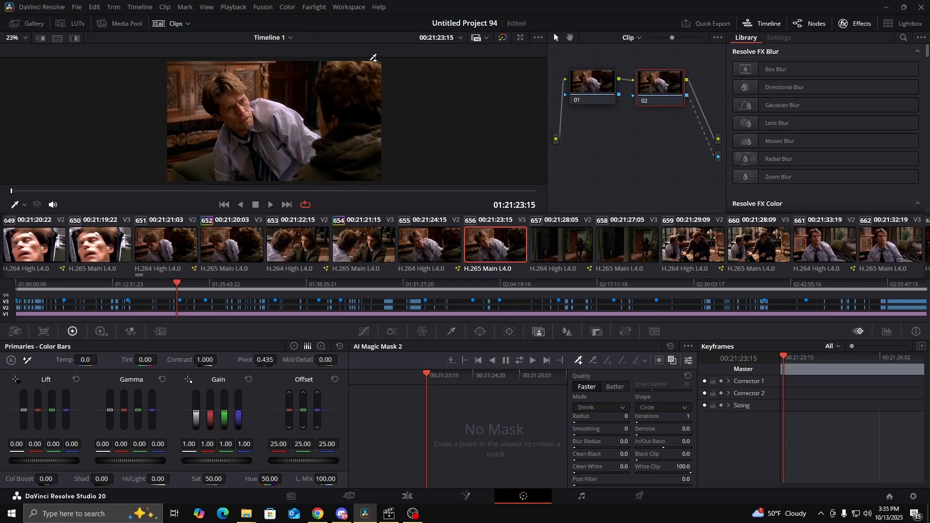
Place four Magic Mask points around the dark-haired foreground man's head on node 02
left_click_drag(253, 98, 255, 106)
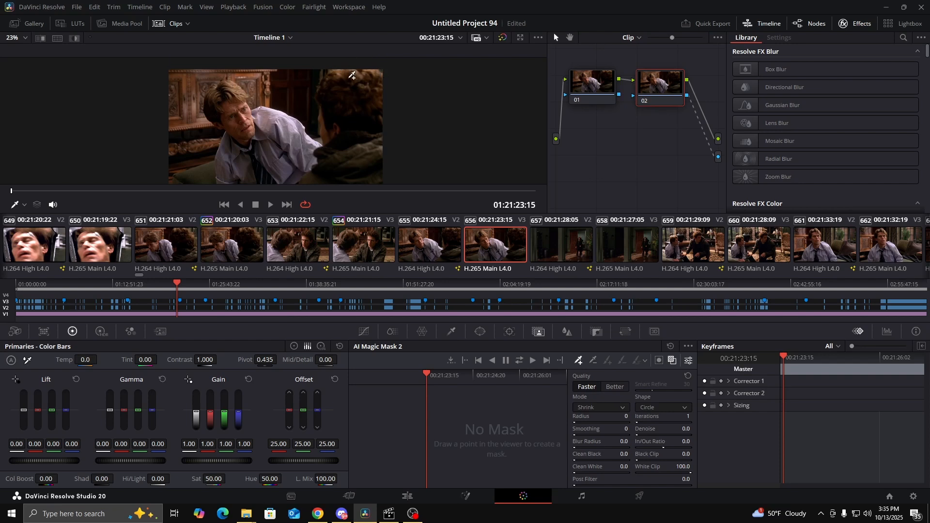
left_click_drag(316, 139, 347, 136)
scroll(349, 112, "down", 1)
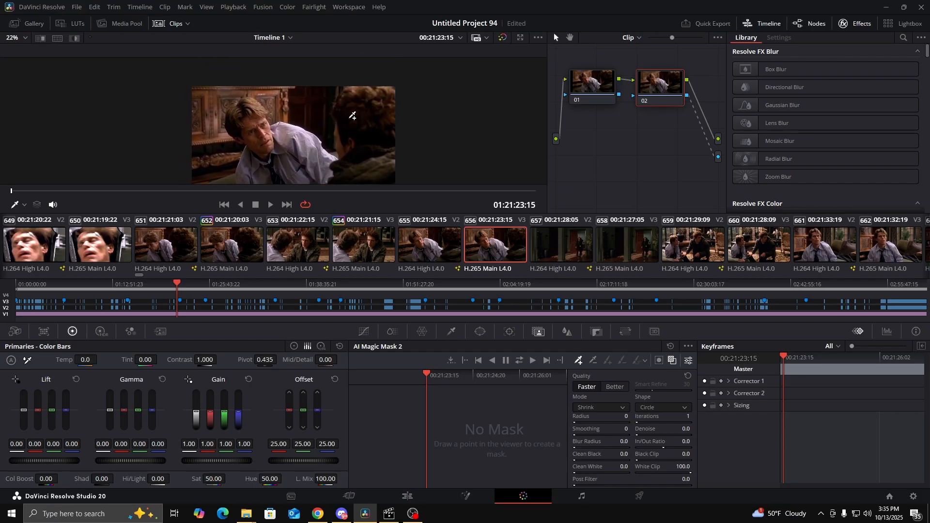
left_click(354, 92)
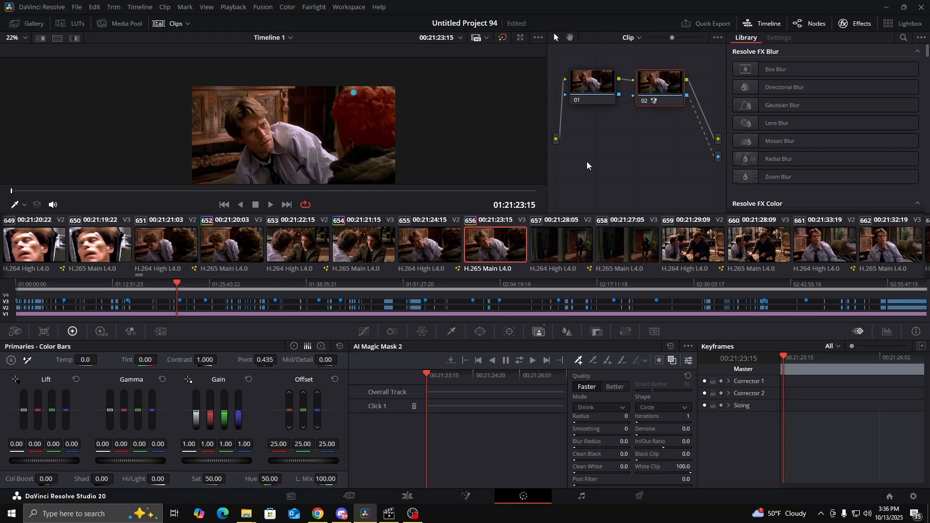
scroll(369, 102, "up", 5)
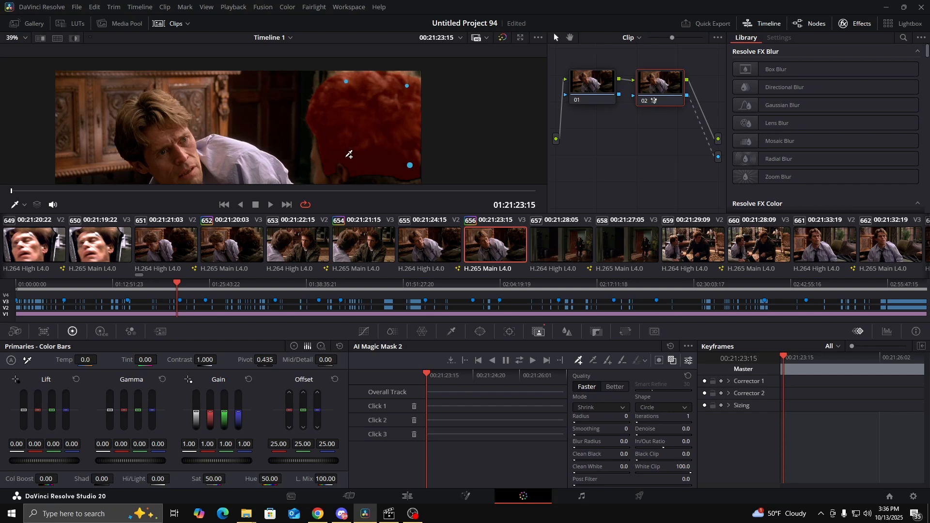
left_click(346, 158)
scroll(346, 145, "down", 4)
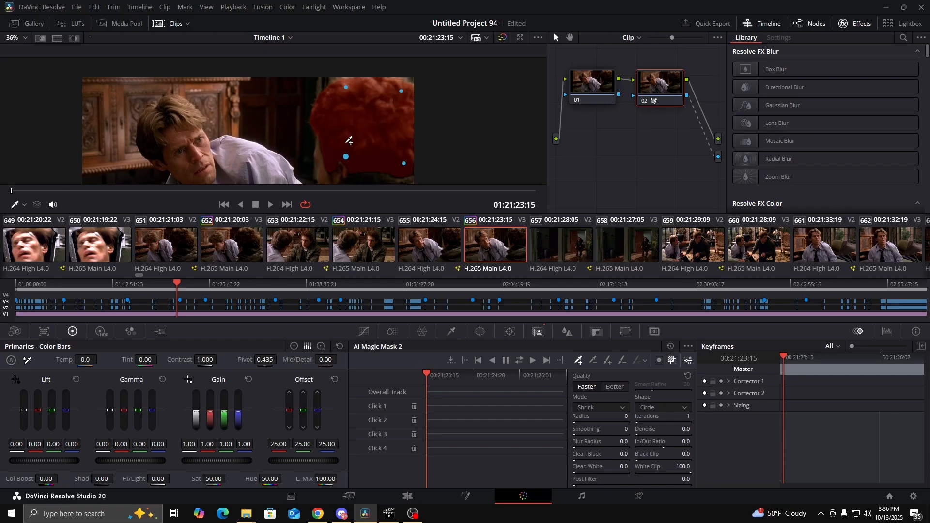
left_click_drag(350, 150, 376, 144)
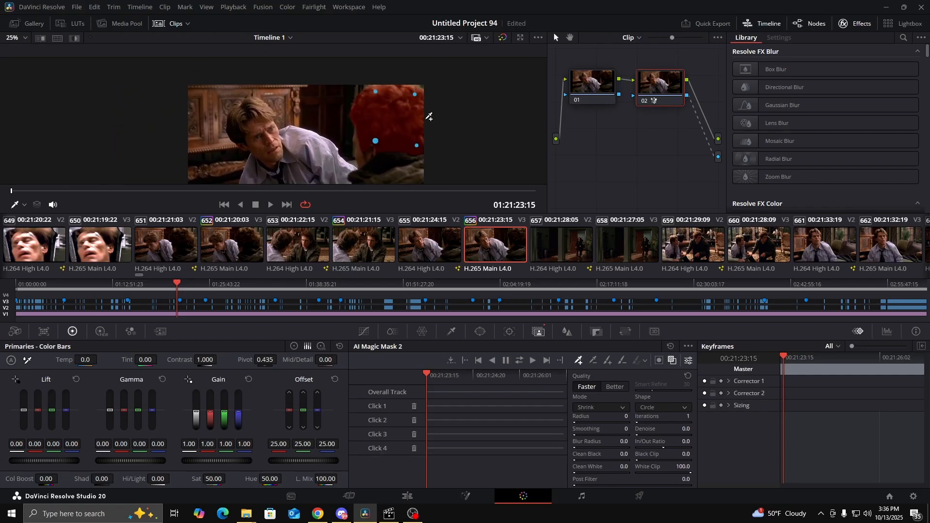
Move the Click 2 mask point slightly higher on the foreground man's hair, closer to the frame's upper edge
scroll(407, 96, "up", 4)
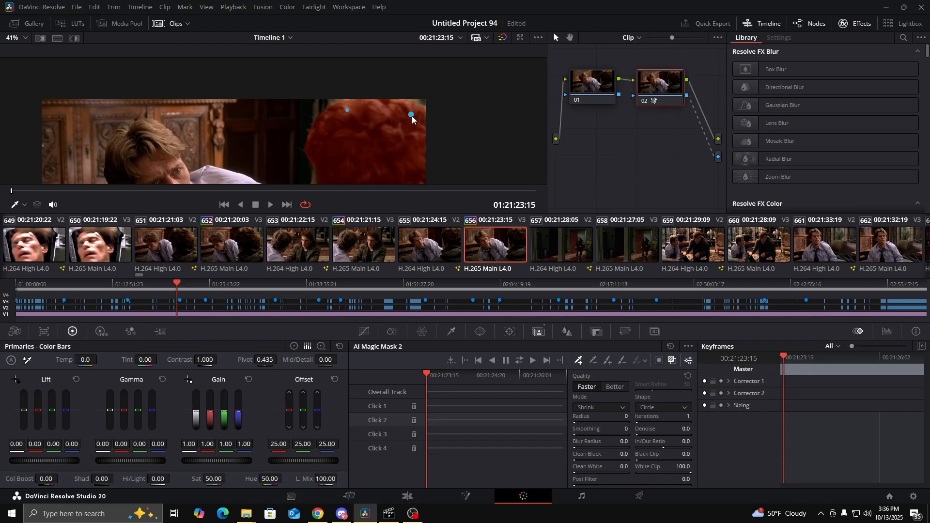
left_click_drag(413, 116, 404, 108)
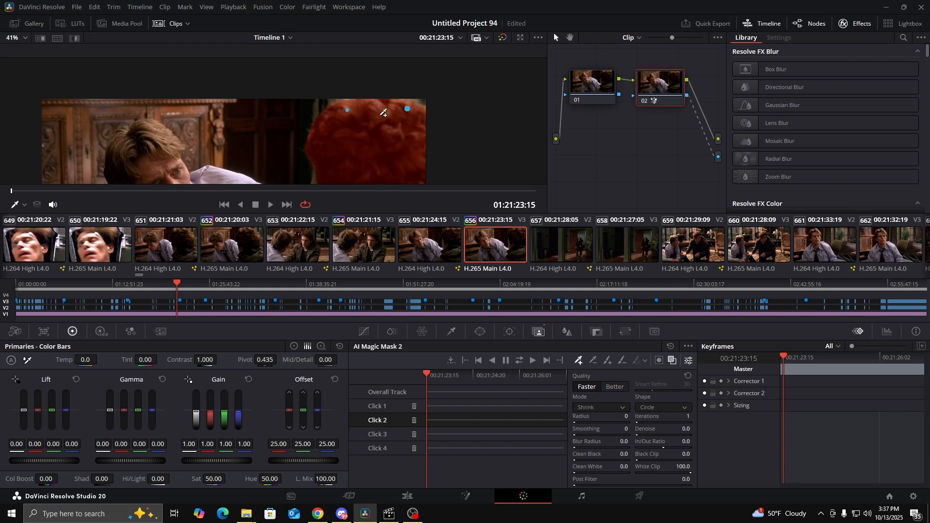
scroll(365, 155, "down", 3)
left_click_drag(373, 121, 369, 129)
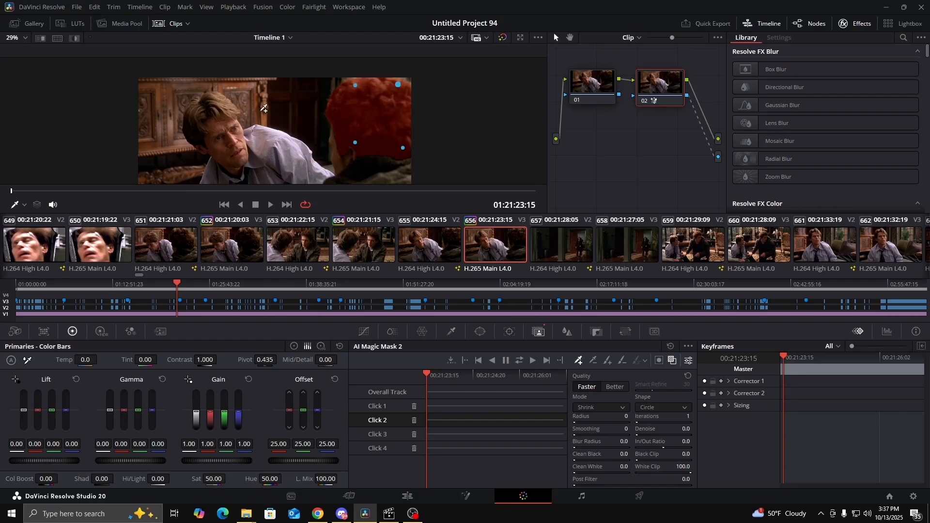
left_click_drag(356, 126, 374, 105)
scroll(374, 105, "down", 6)
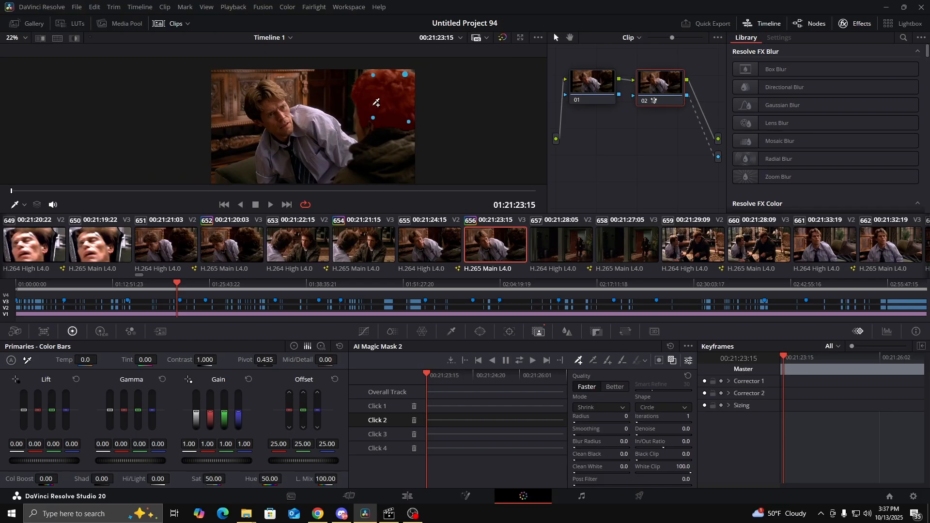
scroll(376, 103, "down", 2)
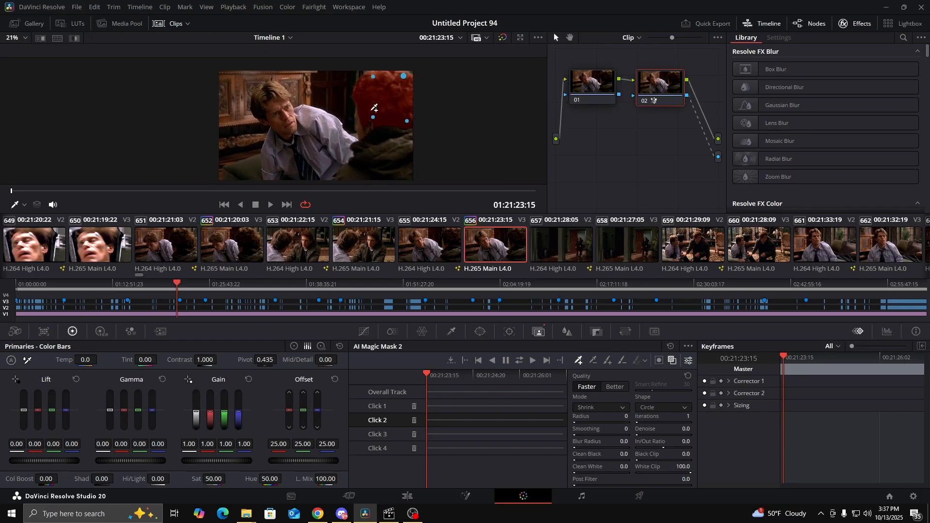
scroll(374, 108, "up", 1)
left_click_drag(370, 122, 348, 119)
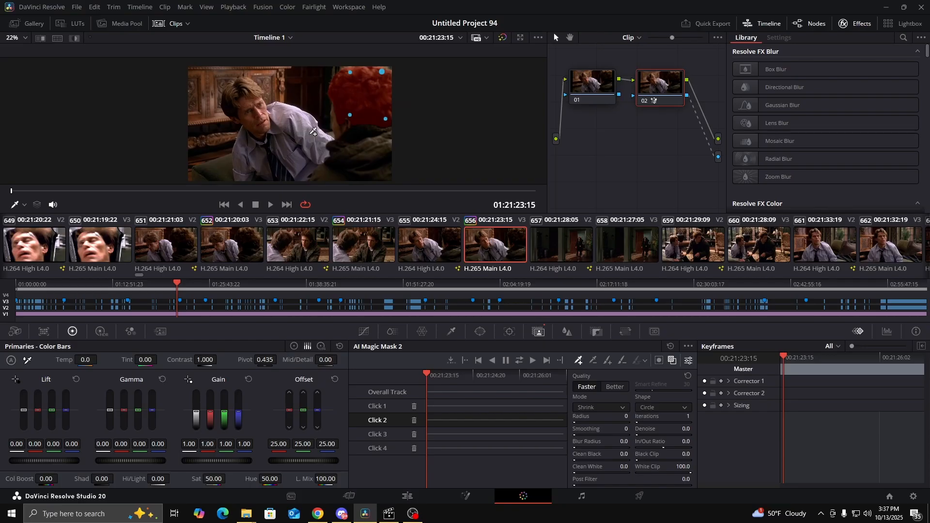
Hide the mask overlay and the viewer's on-screen controls, and inspect the mask edge along the top of the foreground man's hair
left_click(673, 359)
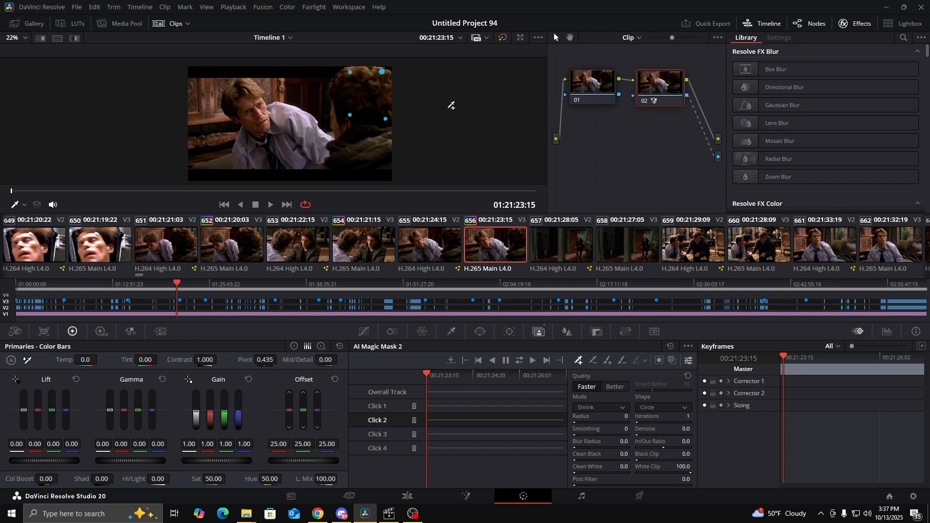
left_click(24, 205)
left_click(29, 221)
scroll(358, 90, "up", 4)
left_click_drag(360, 87, 312, 173)
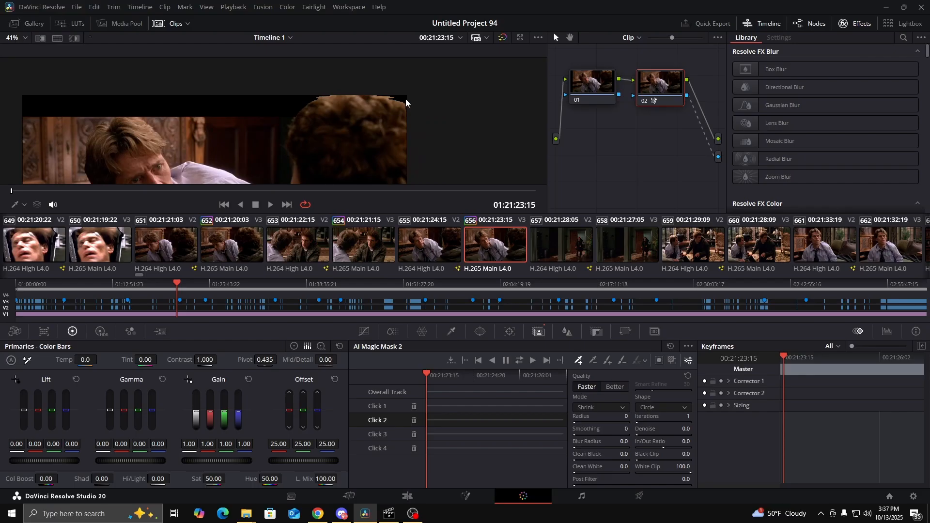
mouse_move(335, 140)
left_mouse_down()
mouse_move(374, 101)
mouse_move(315, 141)
left_mouse_up()
scroll(374, 101, "down", 1)
scroll(340, 110, "up", 2)
scroll(339, 109, "up", 2)
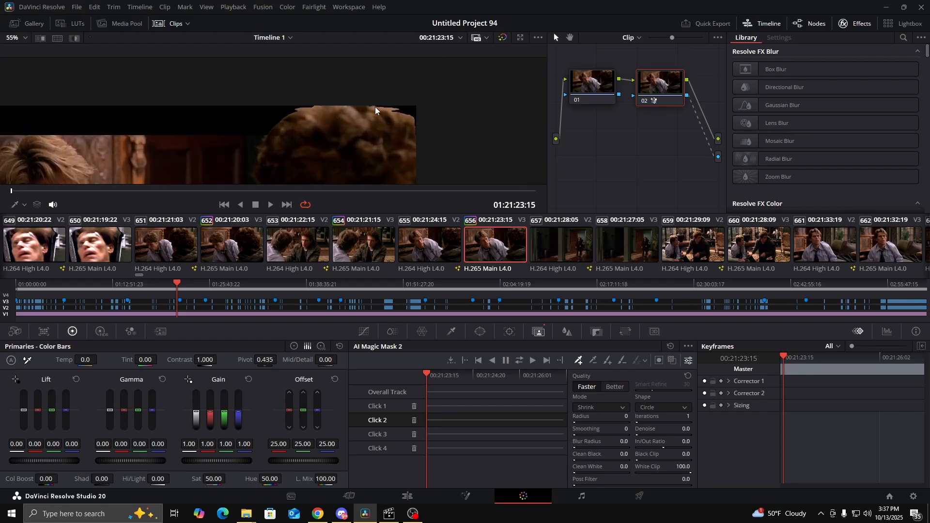
Set the Magic Mask quality to Better and review the foreground hair's edge
left_click(614, 387)
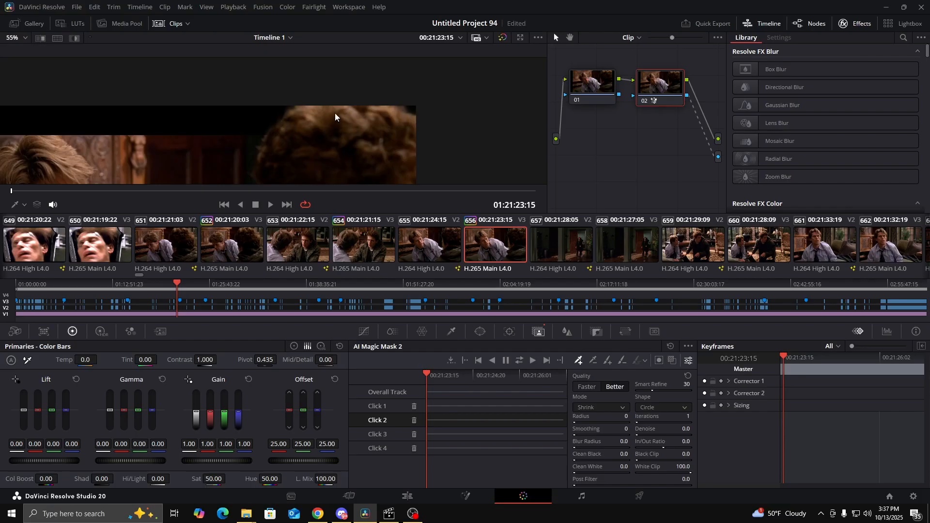
scroll(315, 153, "down", 5)
scroll(349, 95, "down", 2)
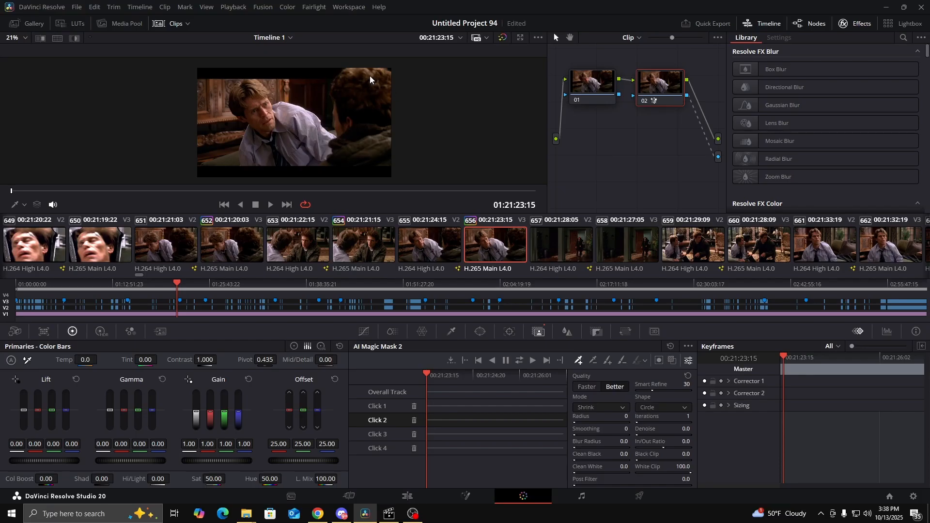
Restore the mask overlay and Qualifier viewer controls, and add four Magic Mask points on the hair of the man in the light shirt
left_click(672, 361)
scroll(252, 98, "up", 4)
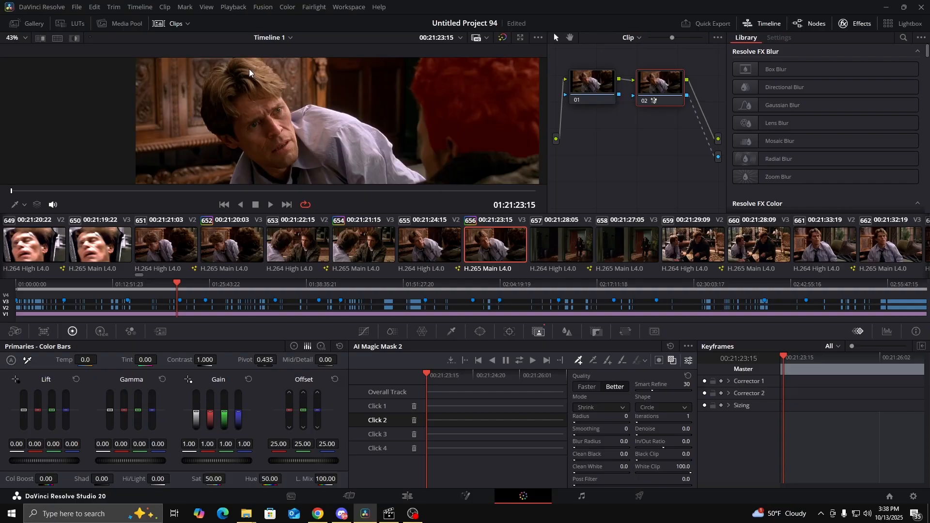
left_click(25, 205)
left_click(48, 221)
left_click_drag(283, 93, 319, 128)
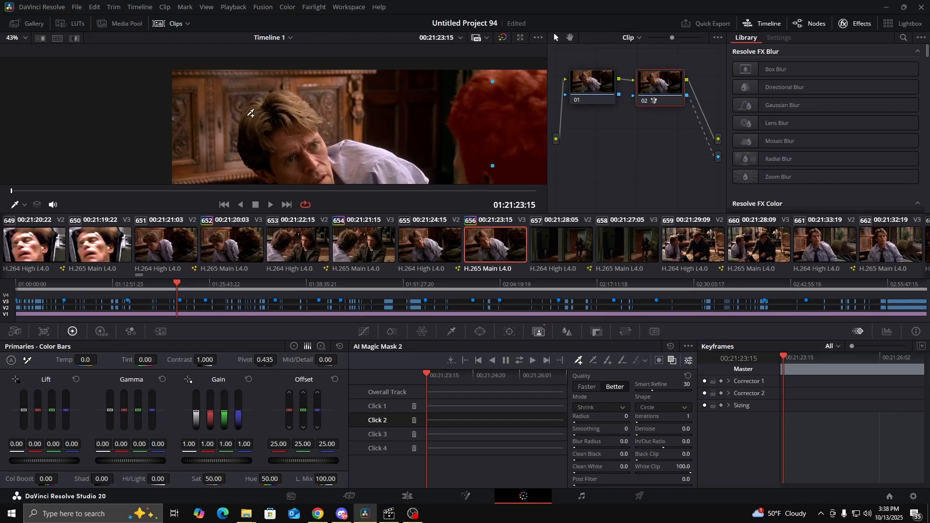
left_click(252, 151)
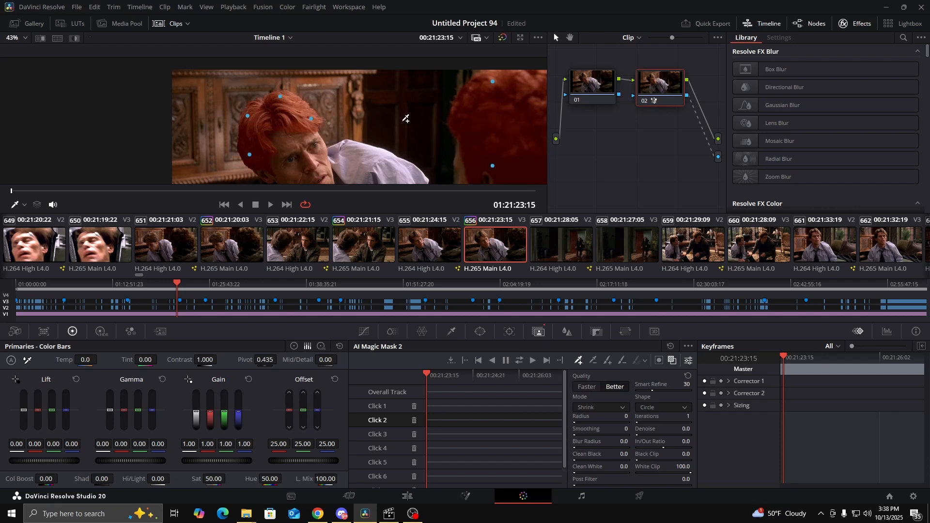
Hide the mask overlay and inspect how both men's masked hair overlaps the black letterbox bar
scroll(360, 126, "down", 4)
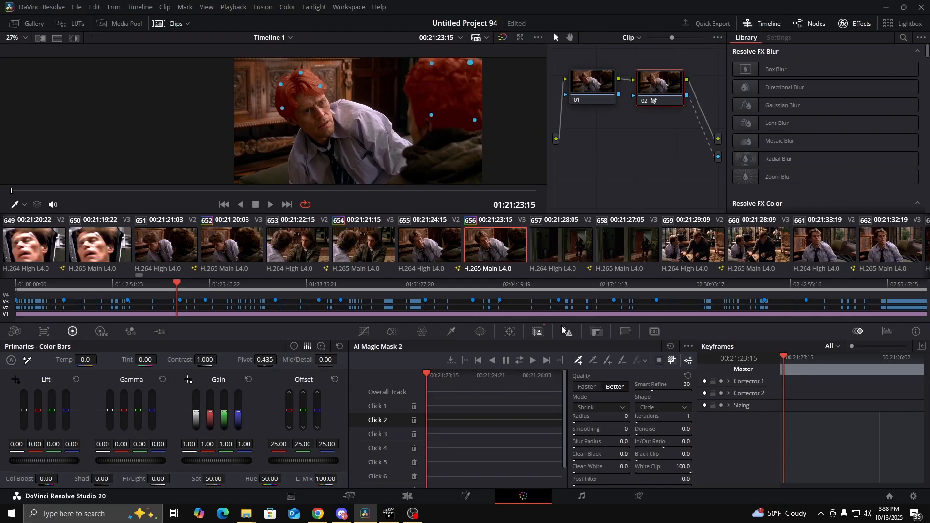
left_click(672, 364)
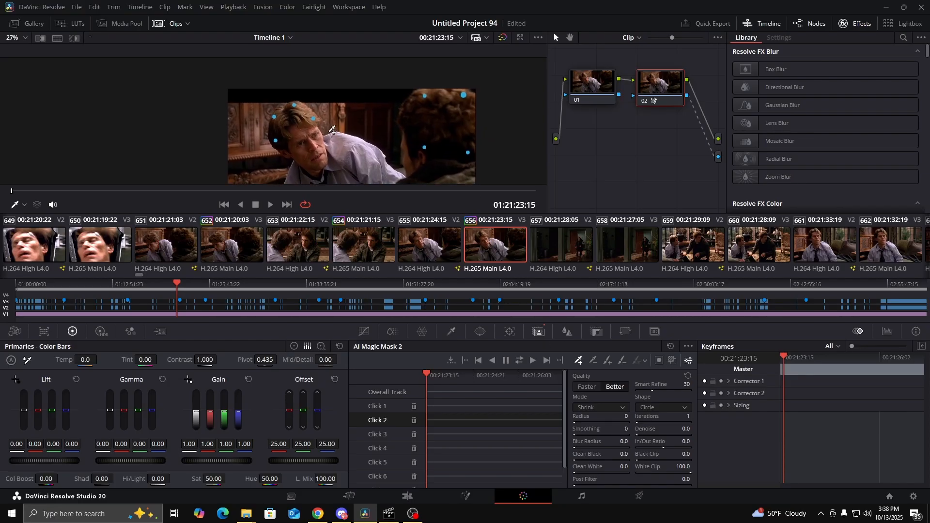
scroll(298, 96, "up", 10)
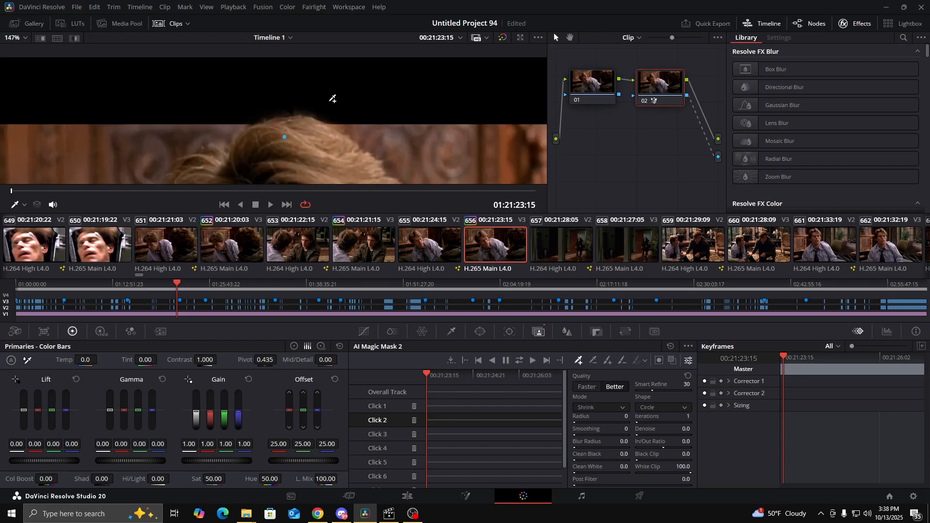
scroll(332, 99, "down", 8)
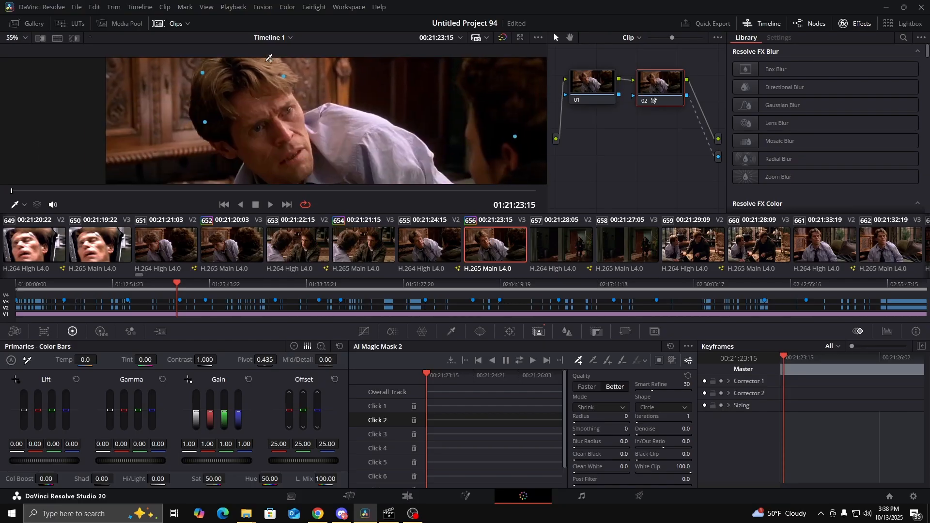
scroll(269, 58, "down", 5)
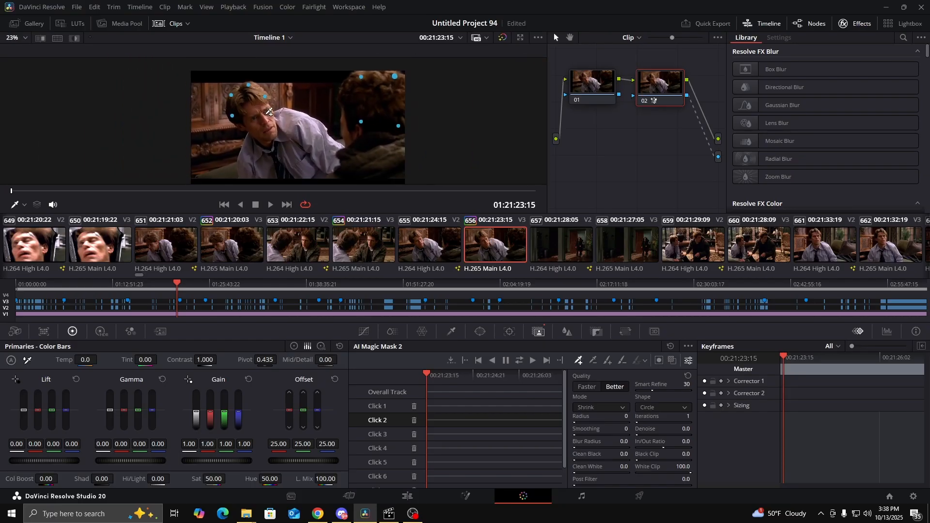
scroll(270, 112, "down", 1)
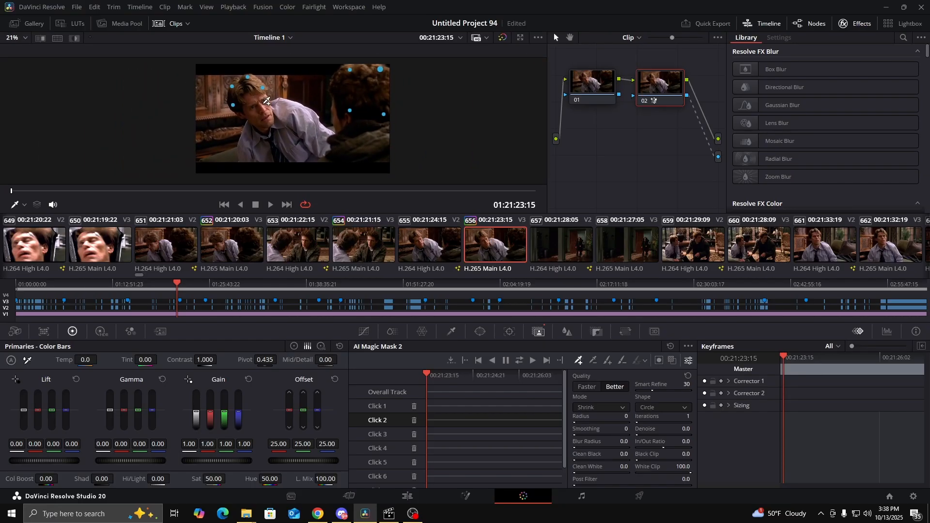
Disable and re-enable the Magic Mask node to compare the shot with and without the hair over the letterbox bar
left_click_drag(267, 101, 258, 99)
key("ctrl+d")
key("ctrl+d")
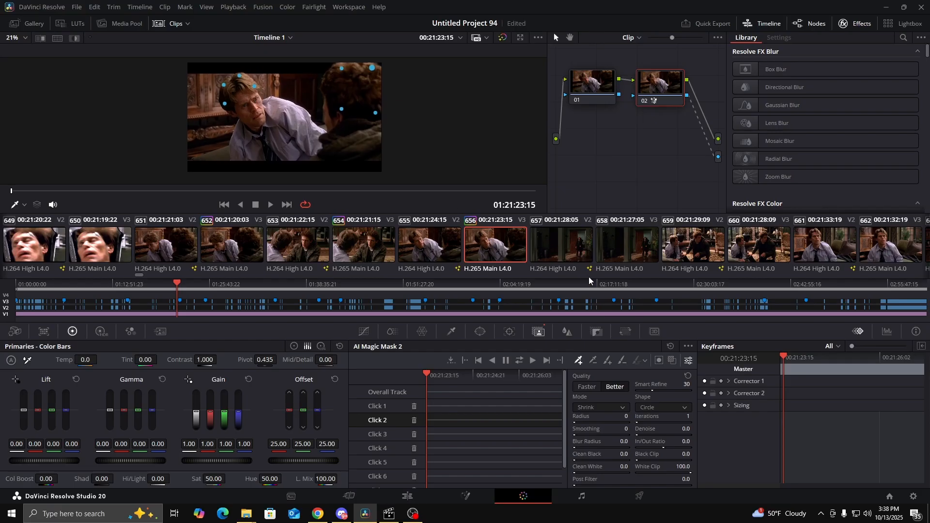
Save the project, track the hair Magic Mask forward and in reverse with its overlay shown, and scrub back to the clip's start
left_click(671, 361)
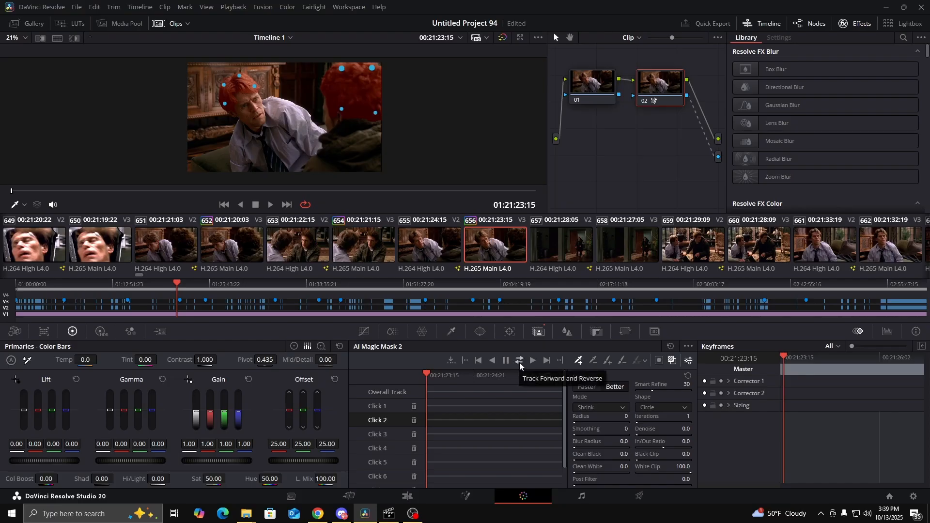
key("ctrl+s")
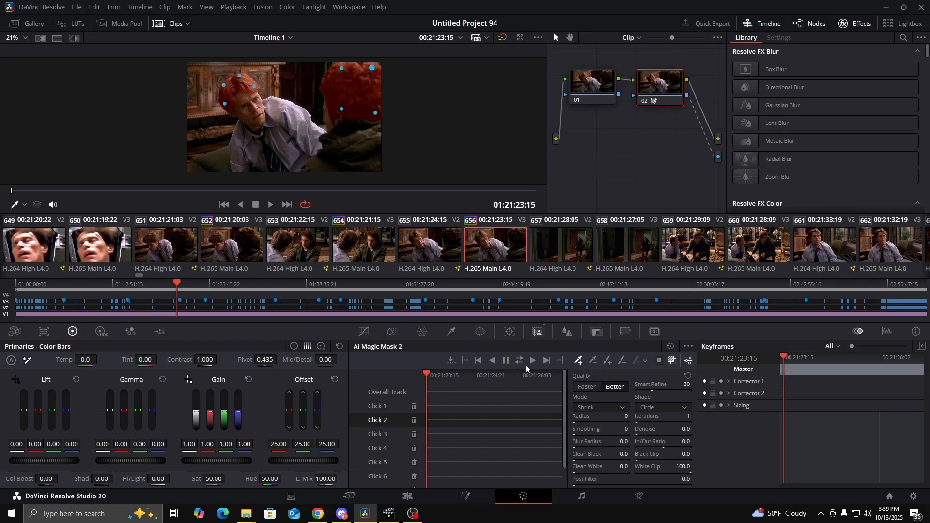
left_click(519, 362)
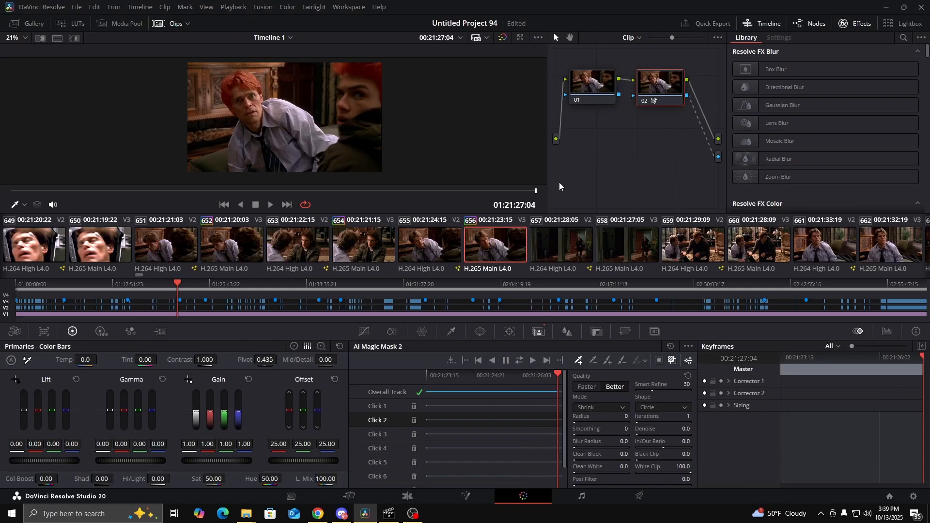
left_click_drag(536, 190, 484, 191)
left_click_drag(450, 189, 0, 182)
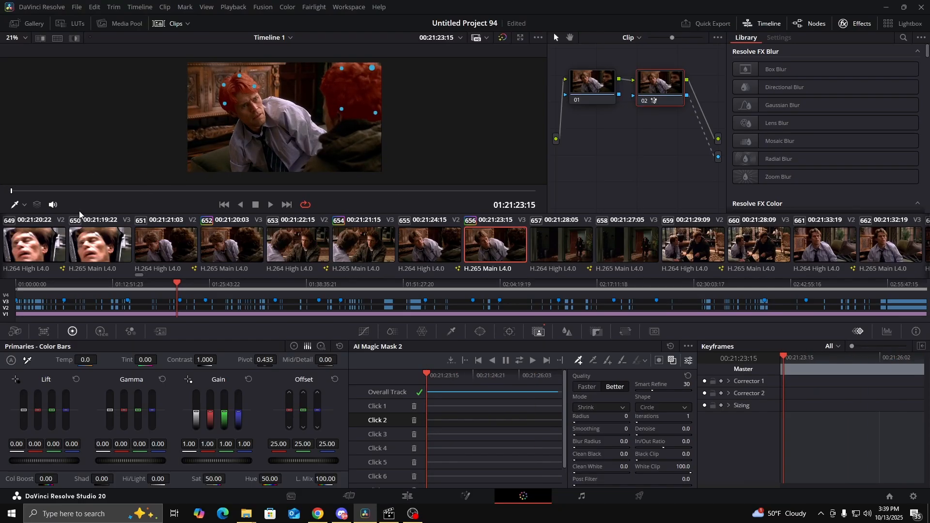
Switch to the Edit page, enlarge the viewer, and play the masked shot forward and backward to check the hair overlap
left_click(408, 496)
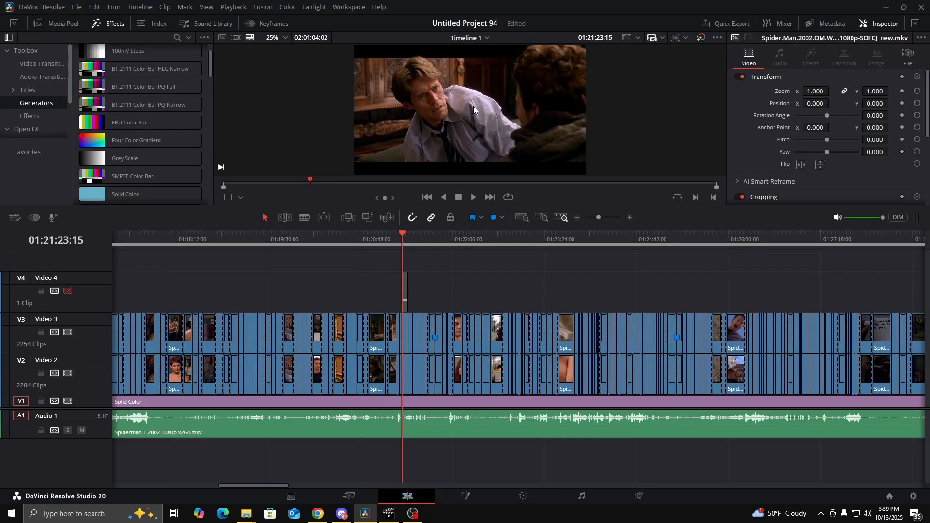
scroll(472, 106, "down", 1)
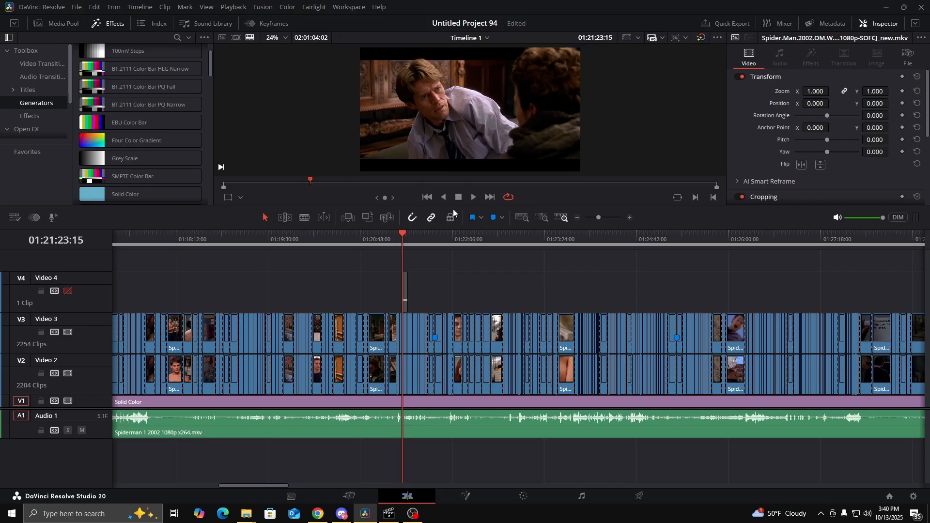
left_click_drag(453, 209, 454, 314)
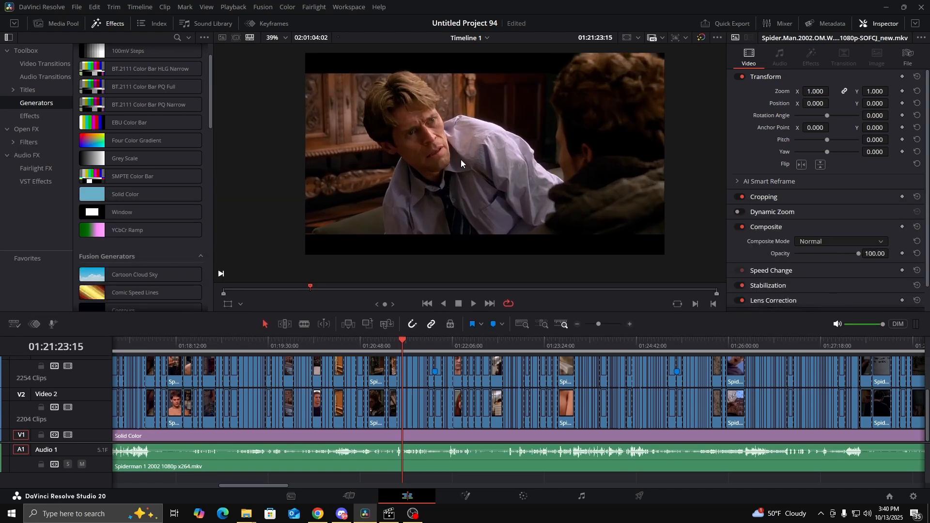
left_click(473, 303)
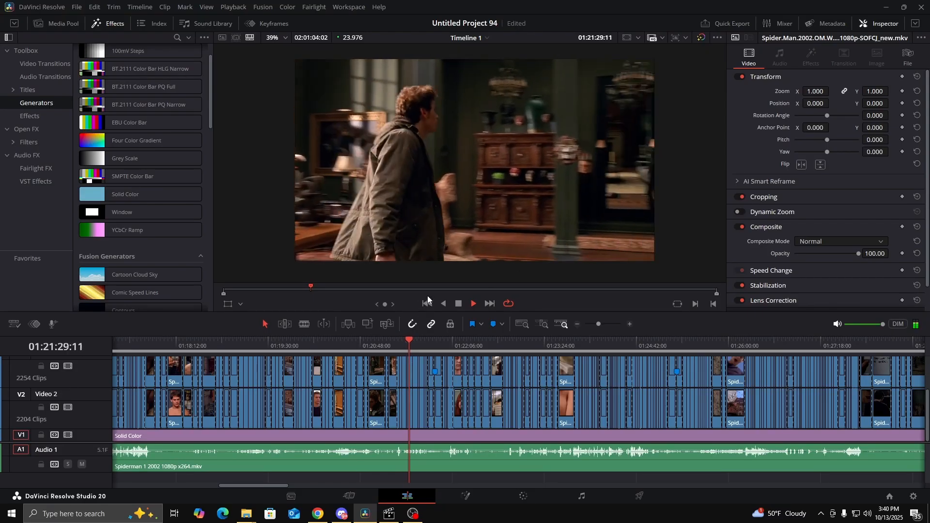
left_click(444, 304)
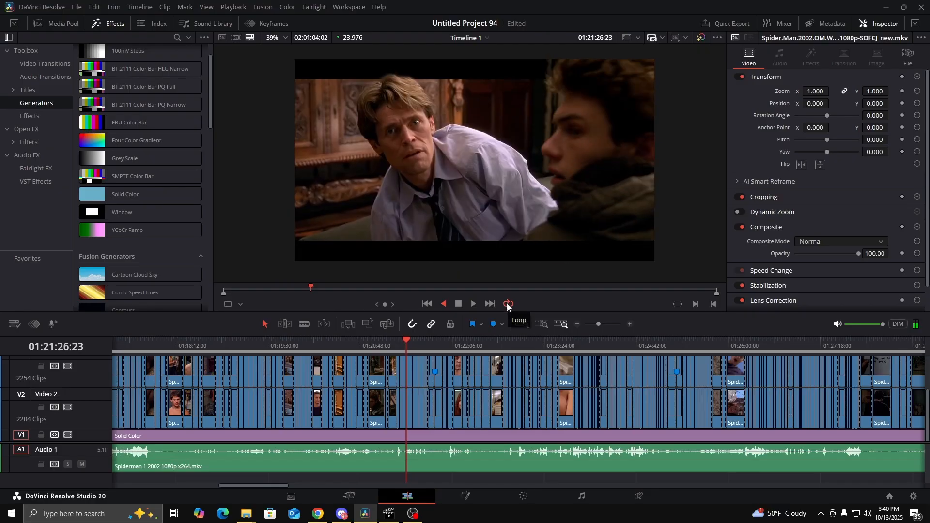
left_click(458, 304)
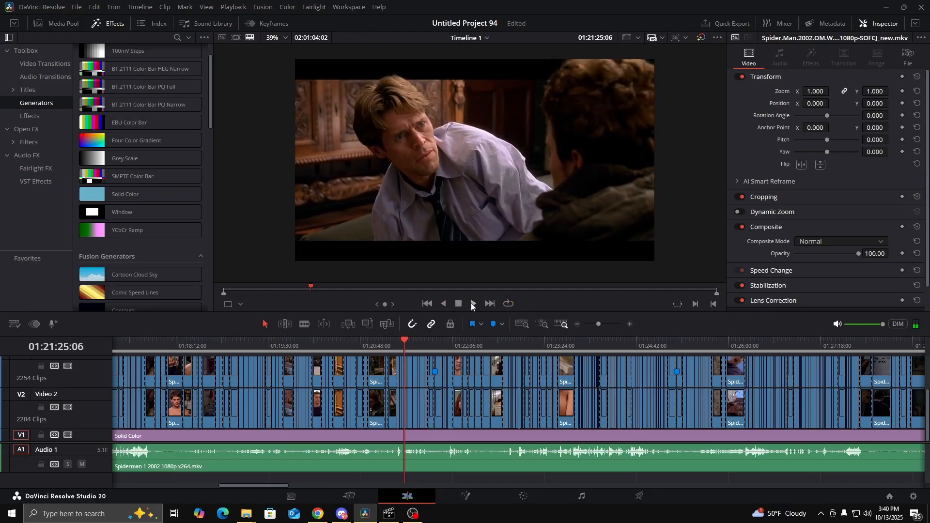
Return to the Color page, hide the mask overlay, and play the shot in both directions to review the tracked mask
left_click(525, 497)
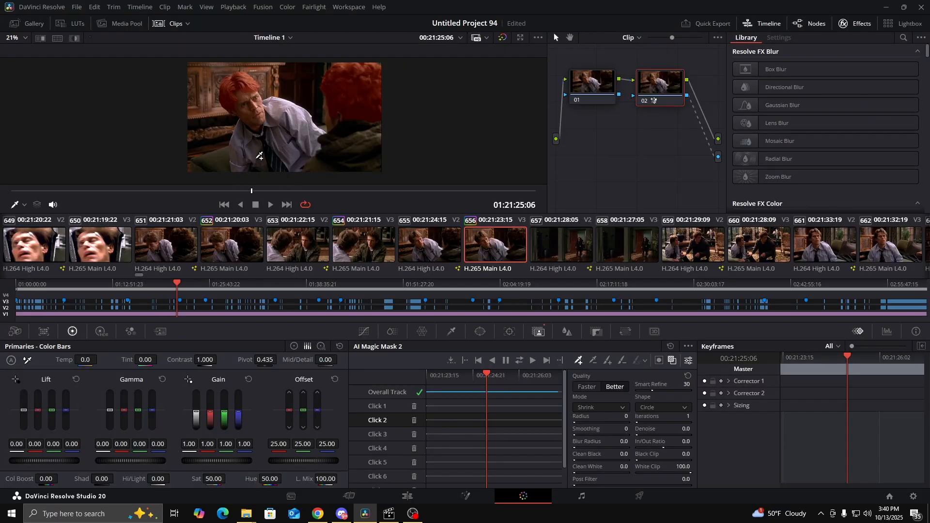
left_click(672, 360)
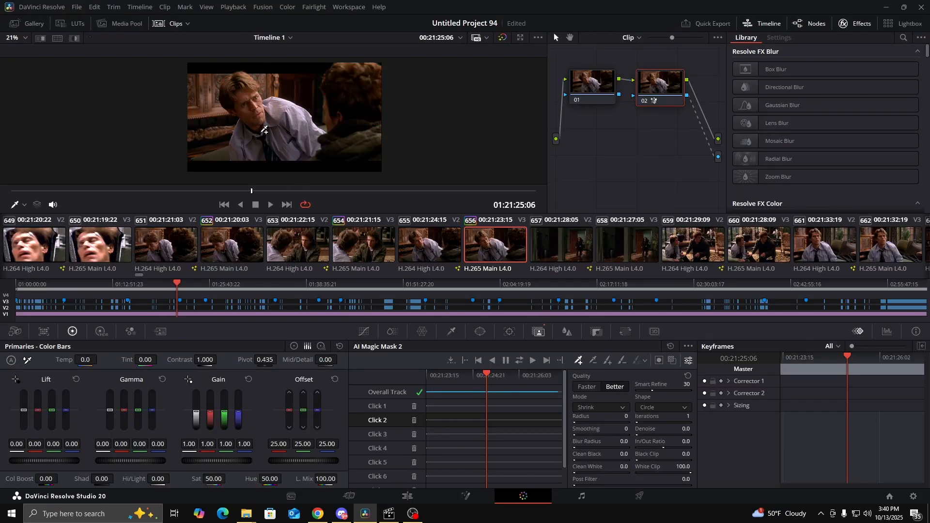
scroll(302, 122, "up", 1)
left_click_drag(301, 122, 302, 127)
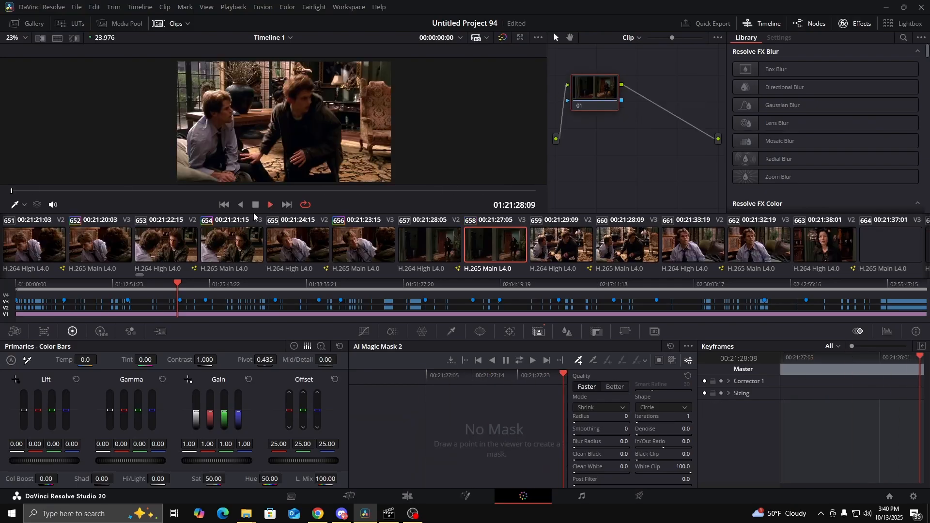
left_click(241, 206)
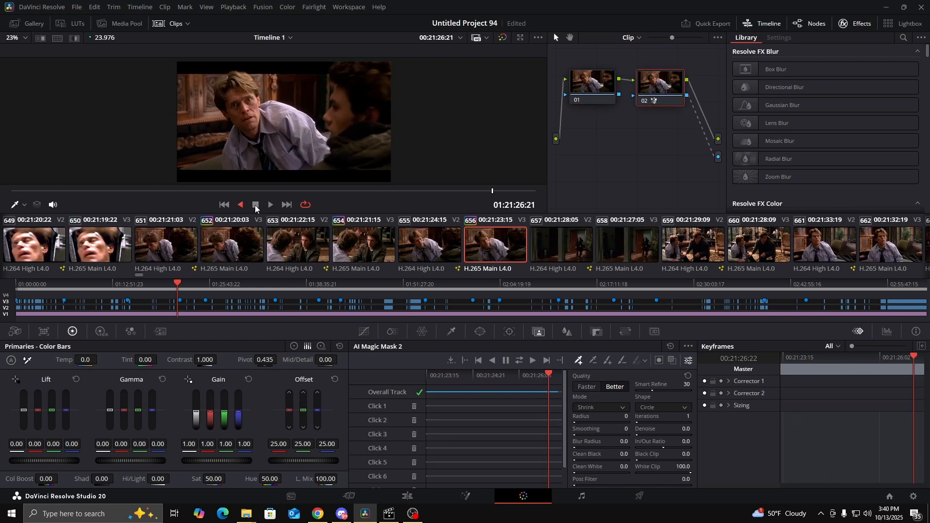
left_click(260, 205)
left_click(304, 206)
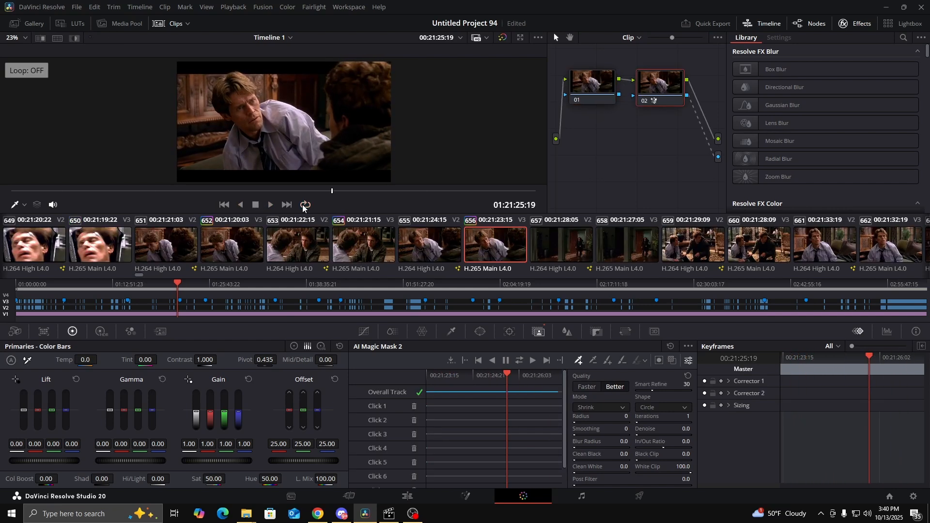
left_click(304, 205)
left_click(269, 205)
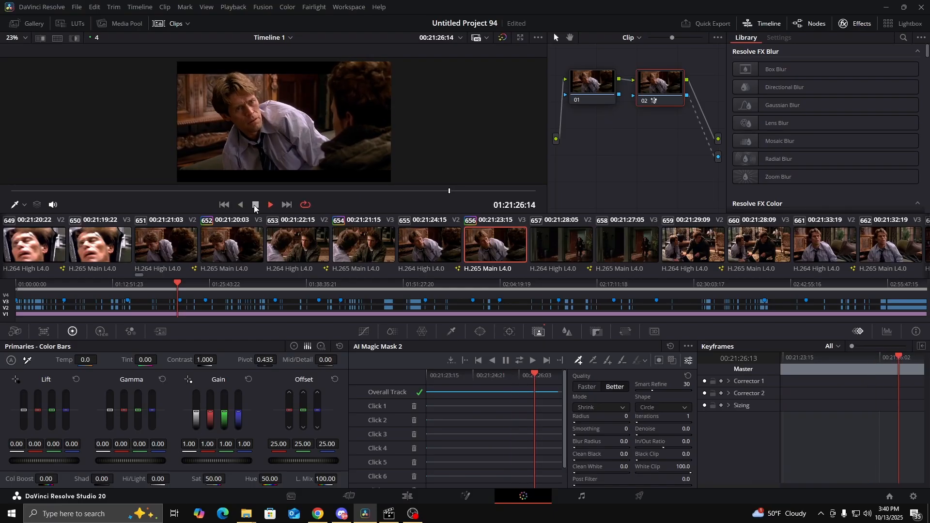
left_click(254, 205)
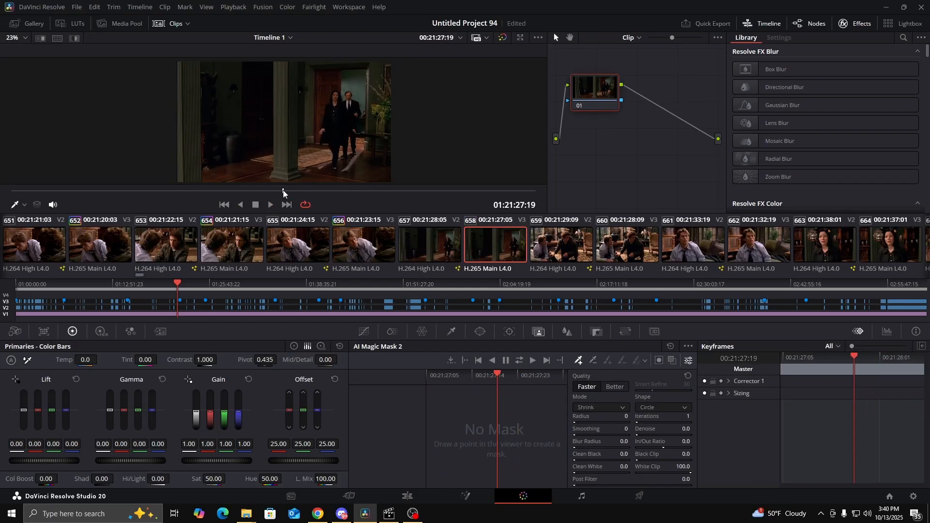
Reselect clip 656, scrub to 01:21:26:23, and inspect the foreground man's hair edge against the upper letterbox bar
left_click(376, 247)
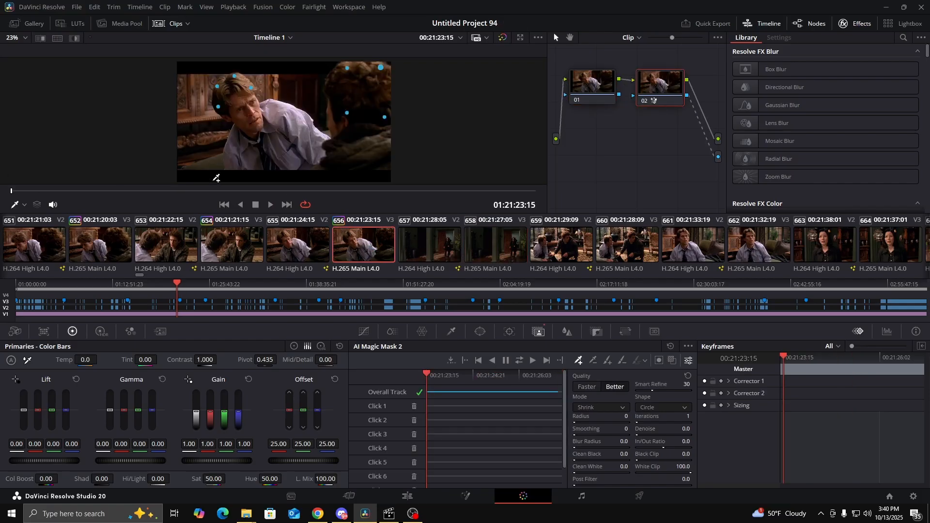
left_click_drag(16, 193, 505, 186)
scroll(316, 74, "up", 5)
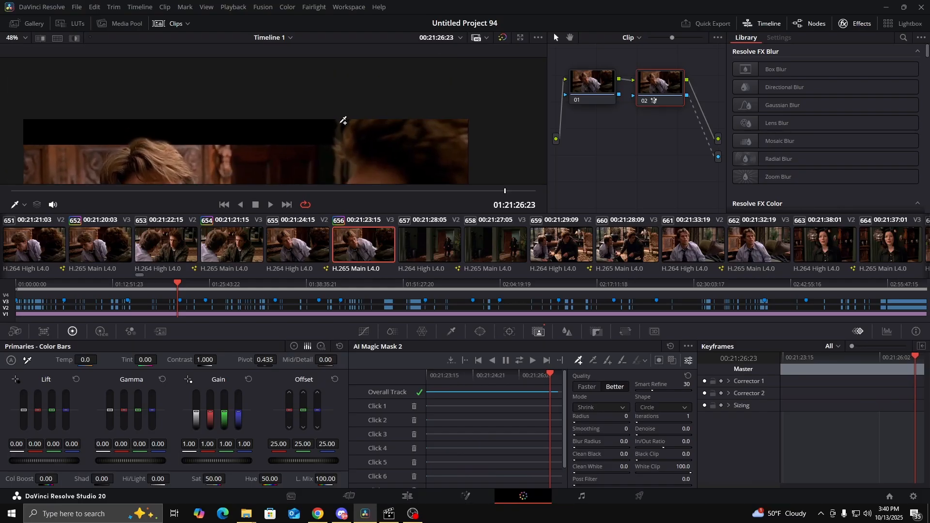
left_click_drag(353, 143, 373, 108)
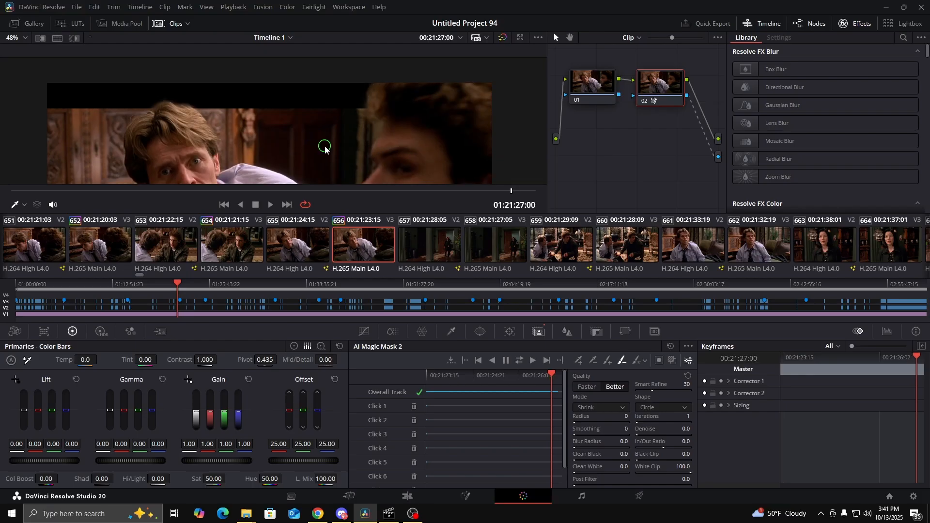
Compare the neighbouring frames around 01:21:27:00 and undo the last two edits
key("Right")
key("Left")
key("Right")
left_click(94, 7)
left_click(102, 20)
left_click(95, 7)
left_click(101, 18)
Step frame by frame around 01:21:27:00 to examine how the foreground man's hair mask meets the letterbox bar
scroll(352, 97, "down", 3)
key("Right")
key("Left")
key("Left")
key("Left")
key("Right")
key("Right")
key("Right")
key("Right")
key("Right")
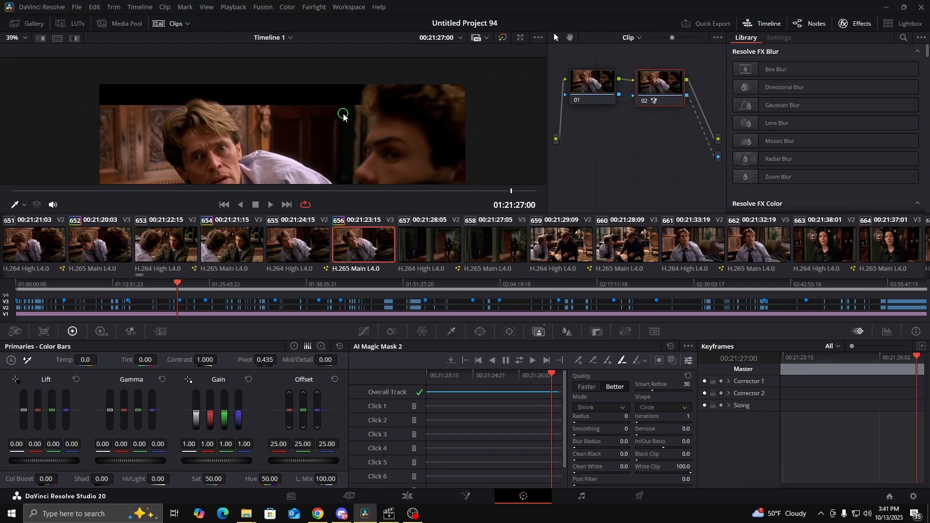
key("Left")
key("Left")
key("Left")
key("Left")
key("Left")
key("Left")
key("Right")
key("Right")
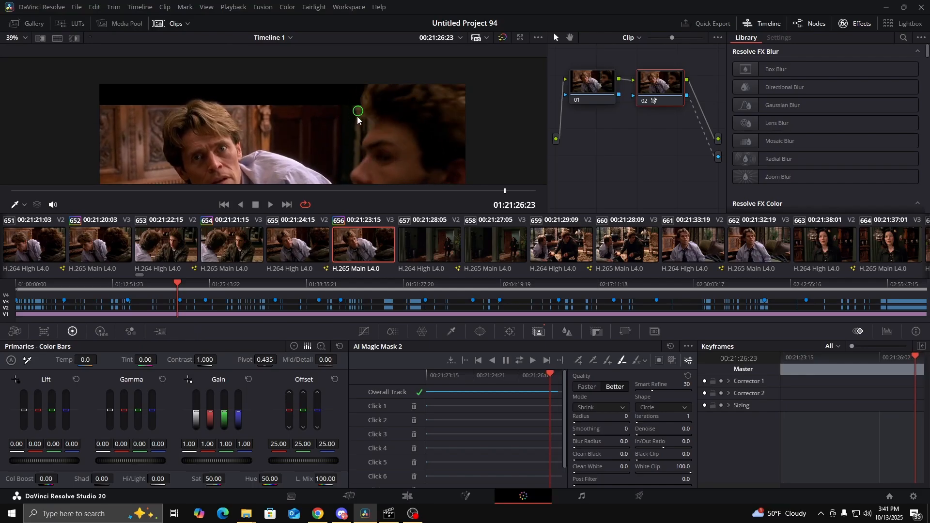
key("Right")
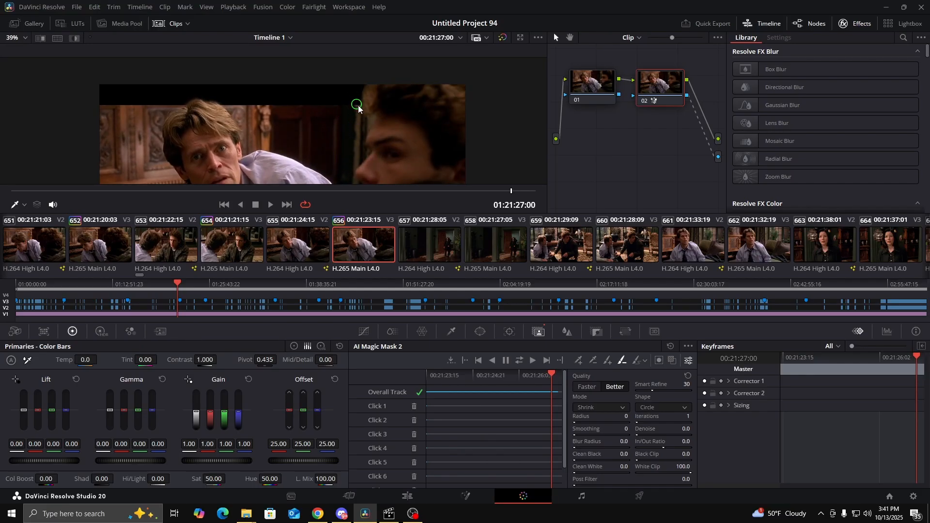
key("Right")
key("Right")
key("Right")
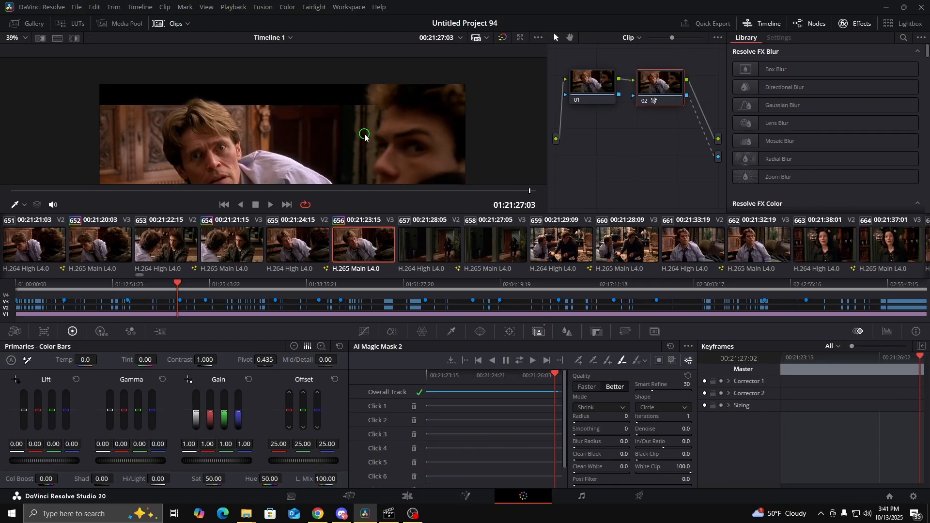
key("Left")
key("Left")
key("Left")
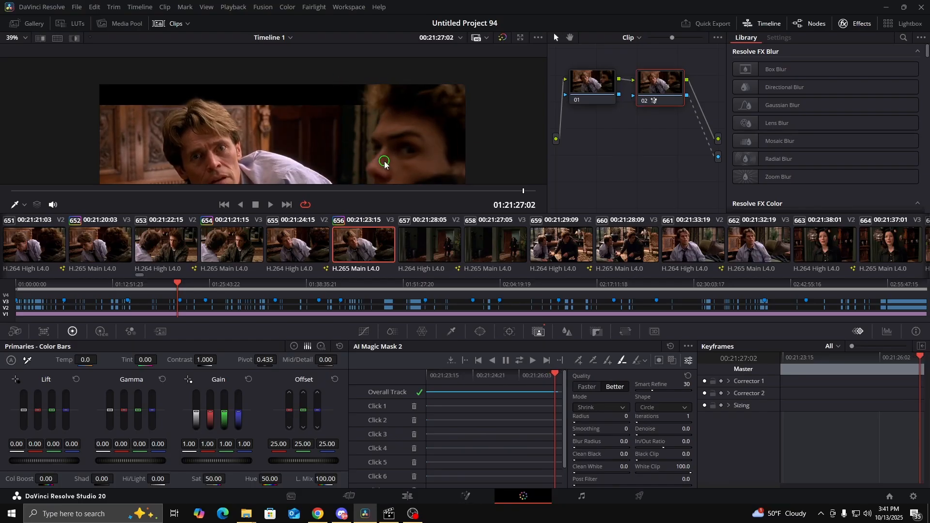
Scrub the clip to 01:21:25:09 with the full frame in view and show the mask overlay
scroll(339, 141, "down", 2)
scroll(328, 142, "down", 1)
left_click_drag(323, 148, 309, 108)
scroll(309, 108, "up", 2)
left_click_drag(17, 196, 274, 184)
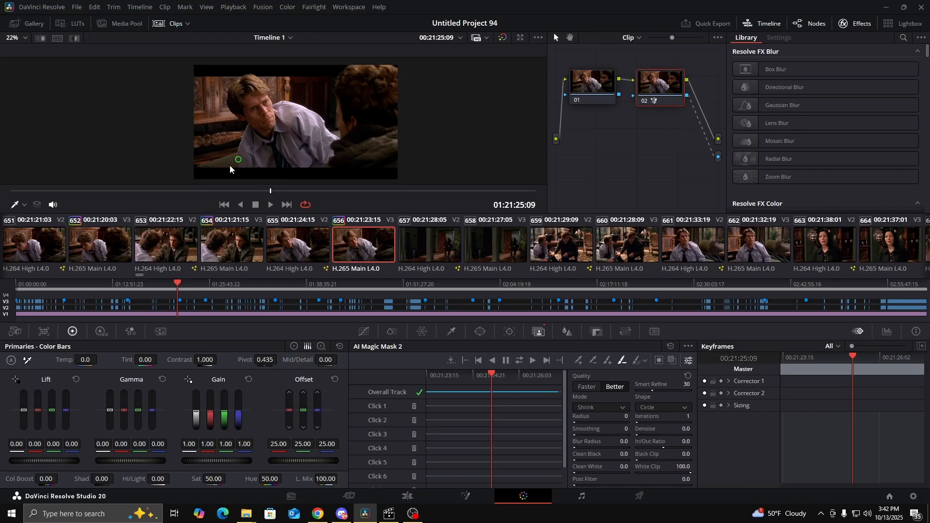
left_click(641, 361)
left_click(673, 362)
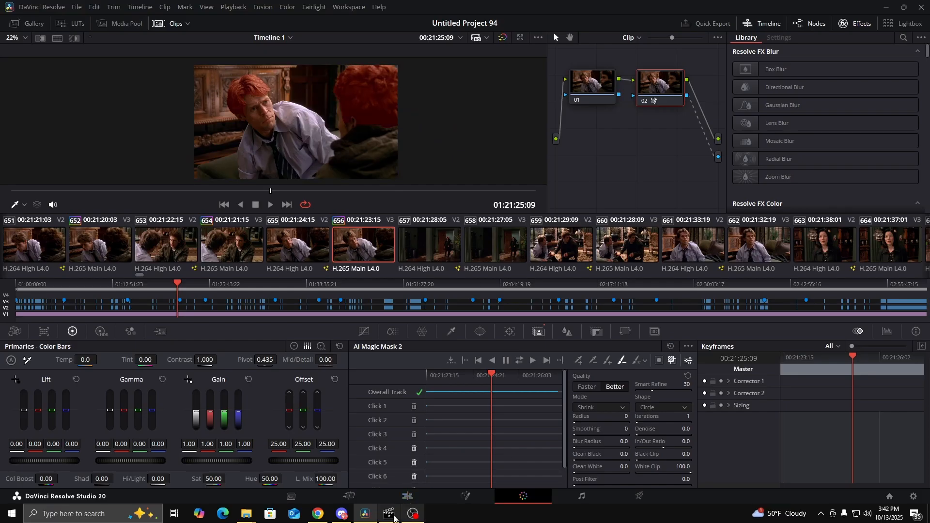
Inspect the masked shot at 01:21:25:09 on the Edit page and open the clip on the Fusion page
left_click(404, 498)
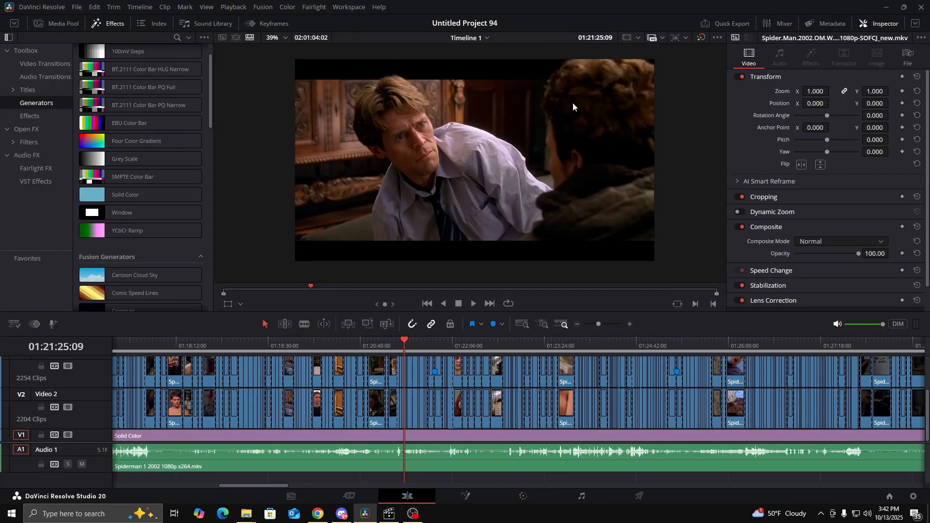
left_click_drag(470, 155, 468, 162)
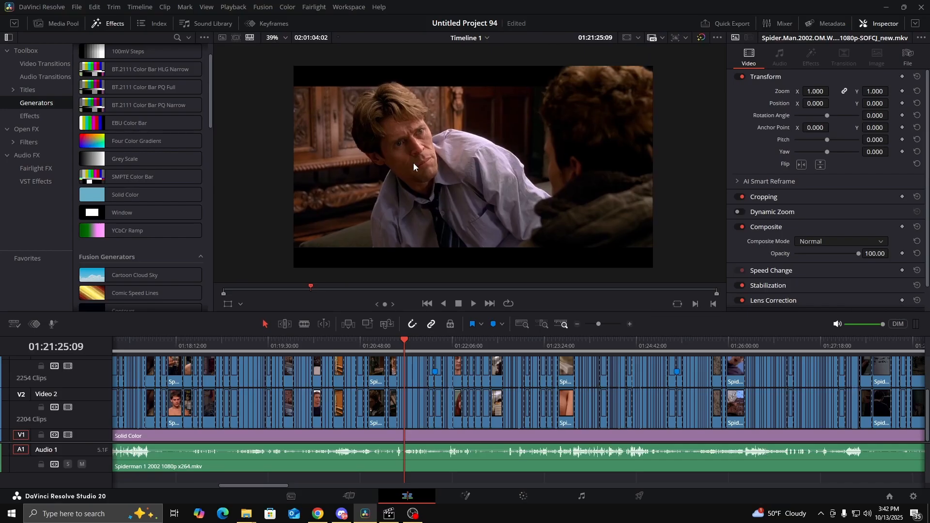
left_click(463, 503)
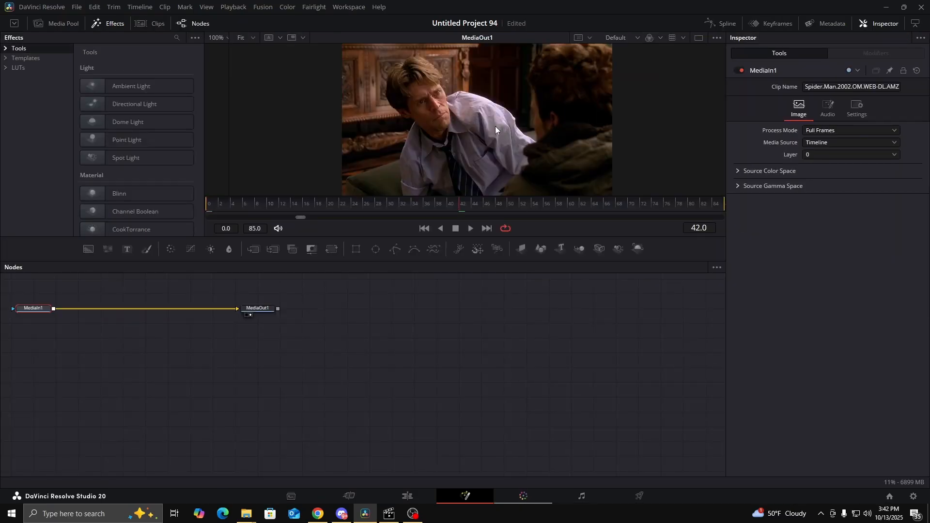
Hide the mask overlay on the Color page and select clip 639, the young man's street close-up
key("shift+6")
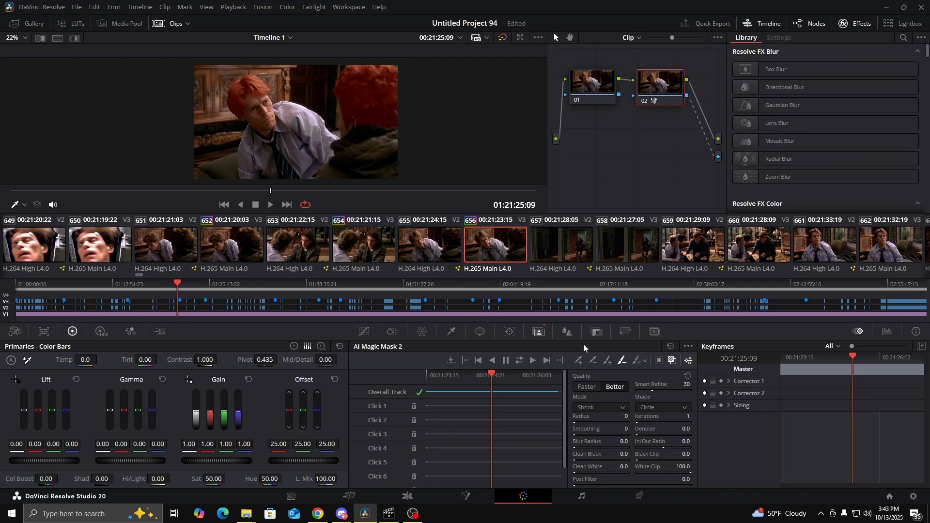
left_click(672, 361)
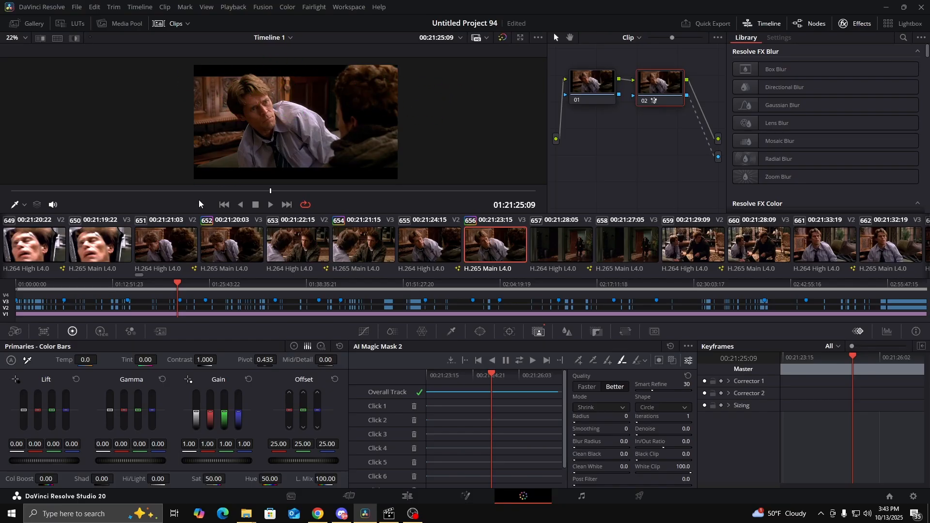
scroll(271, 245, "up", 10)
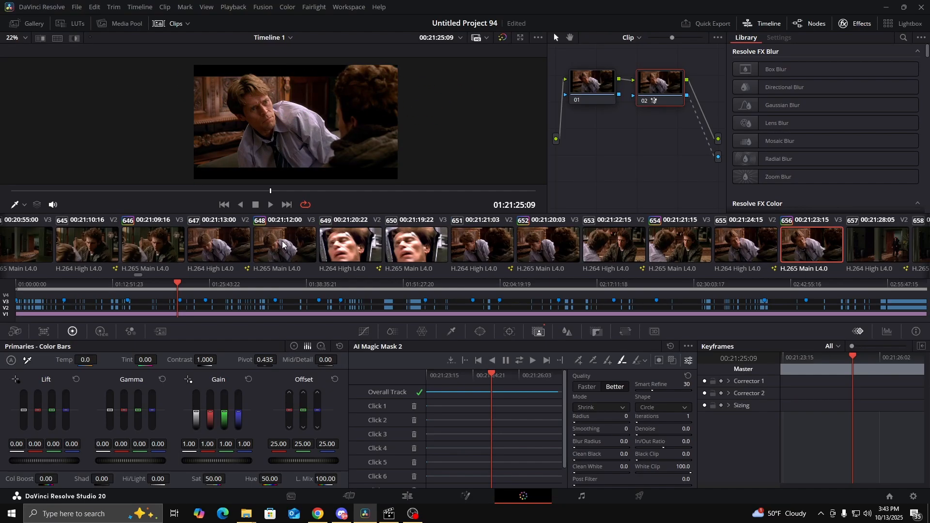
scroll(262, 237, "up", 3)
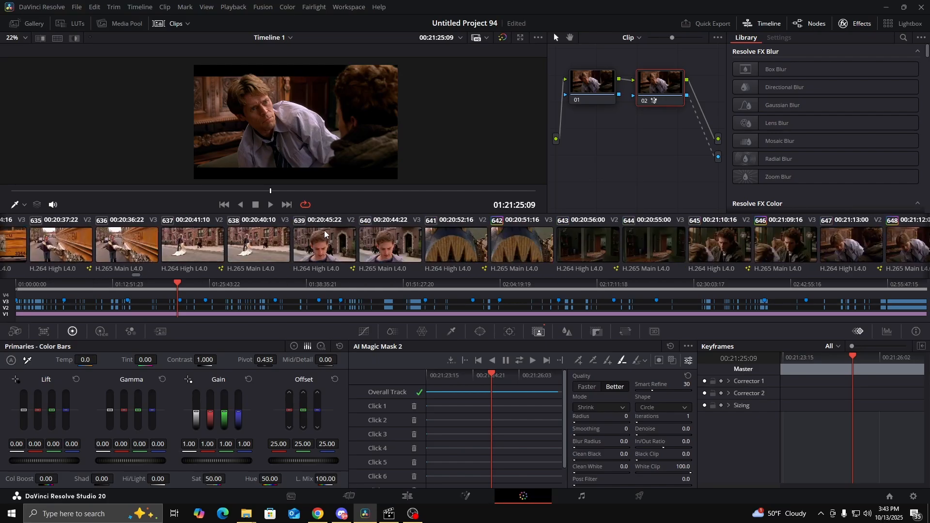
scroll(325, 230, "down", 3)
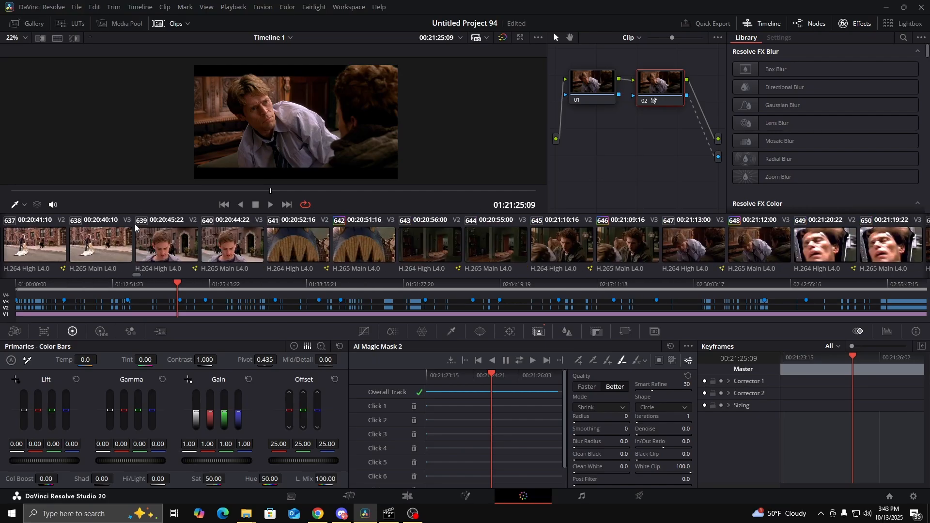
left_click(166, 248)
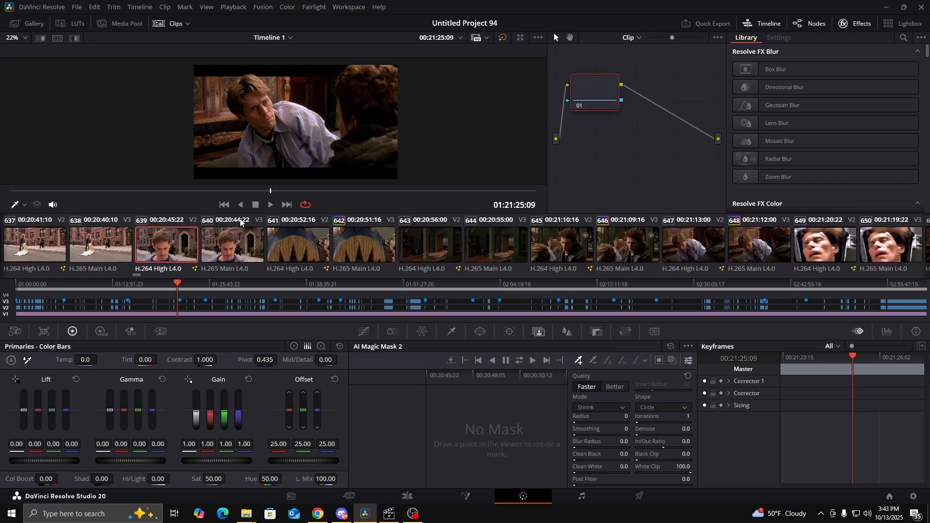
Turn off loop playback and play the timeline from clip 639 through to 01:21:02:05
left_click(304, 205)
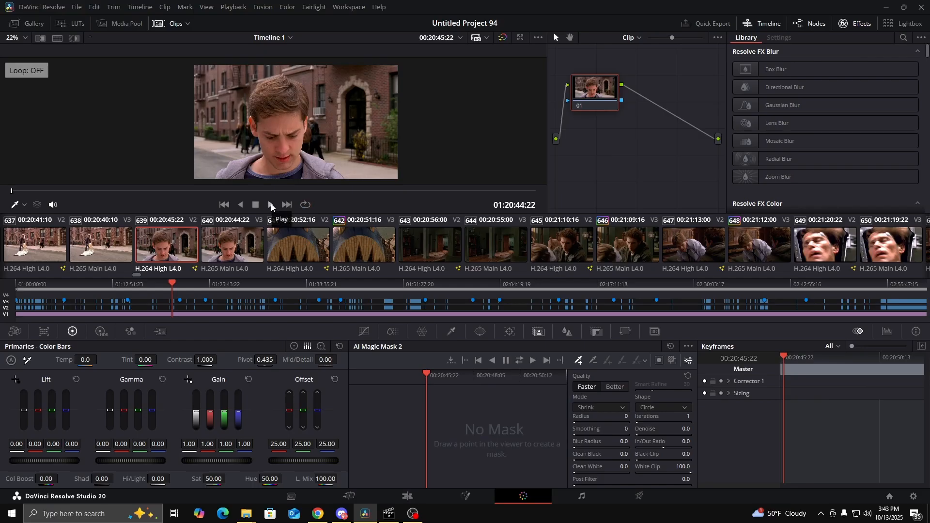
left_click(271, 204)
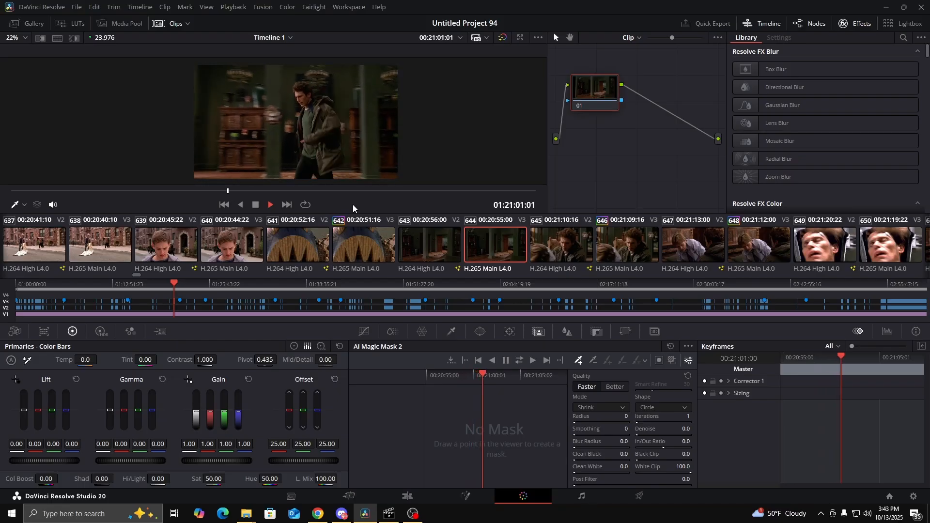
left_click(255, 205)
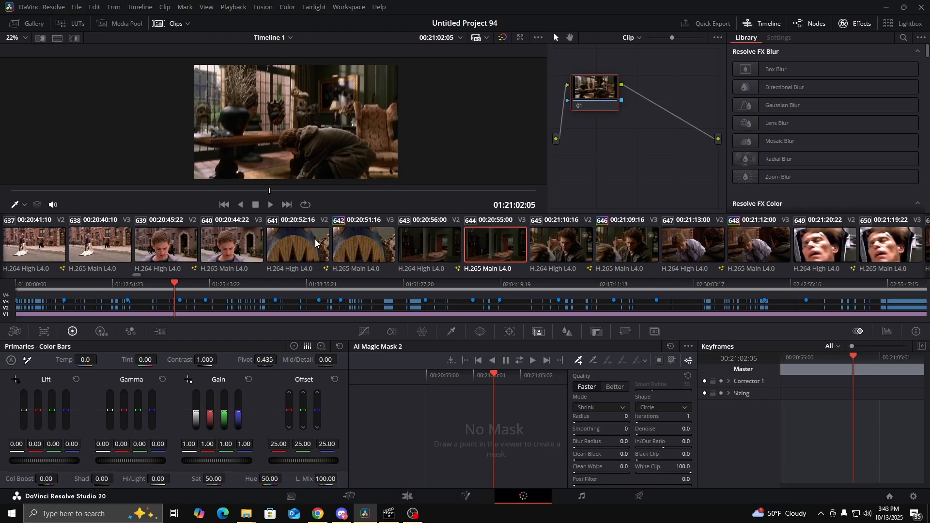
Review the opening frames of clips 642, 640, 641 and 638 to compare the masked and unmasked shots
left_click(379, 246)
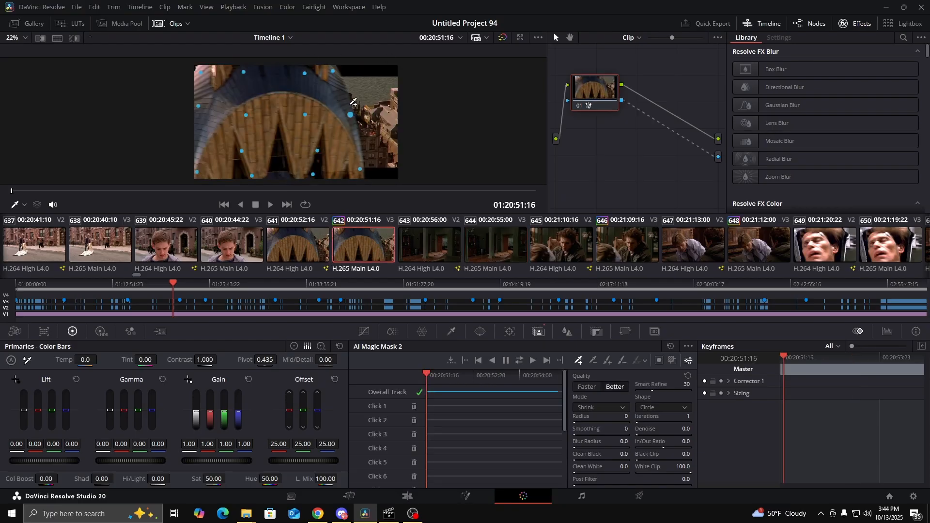
left_click(233, 246)
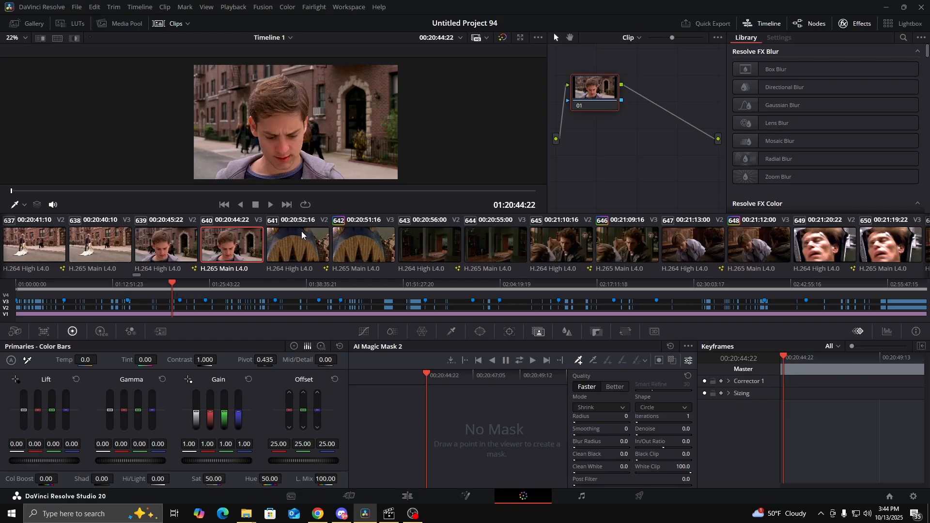
left_click(286, 247)
left_click(237, 249)
left_click(94, 250)
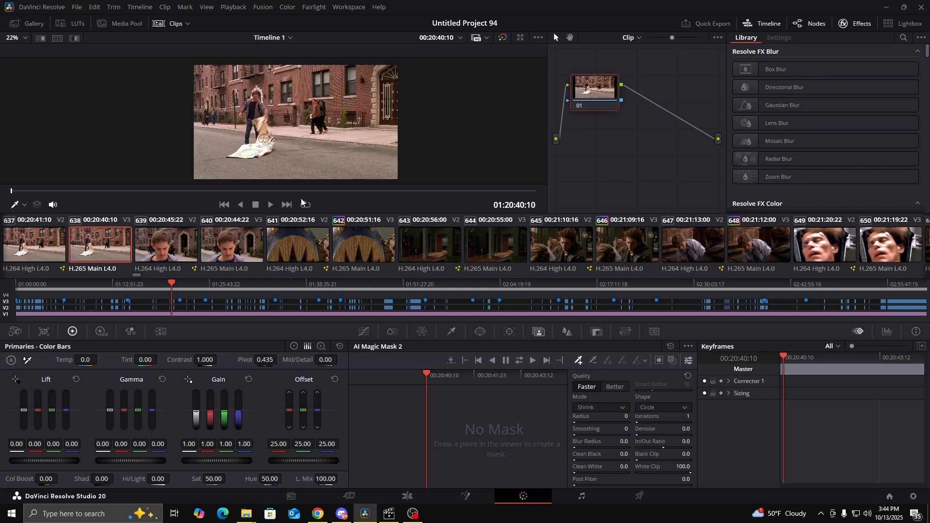
Play the sequence from clip 641 through the masked letterbox shots and stop at 01:21:26:13 in clip 656
left_click(281, 243)
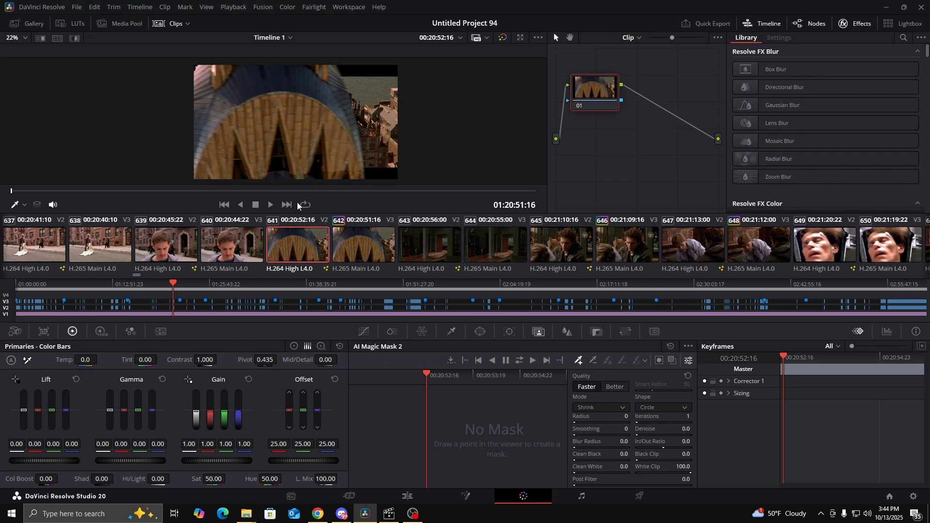
left_click(270, 205)
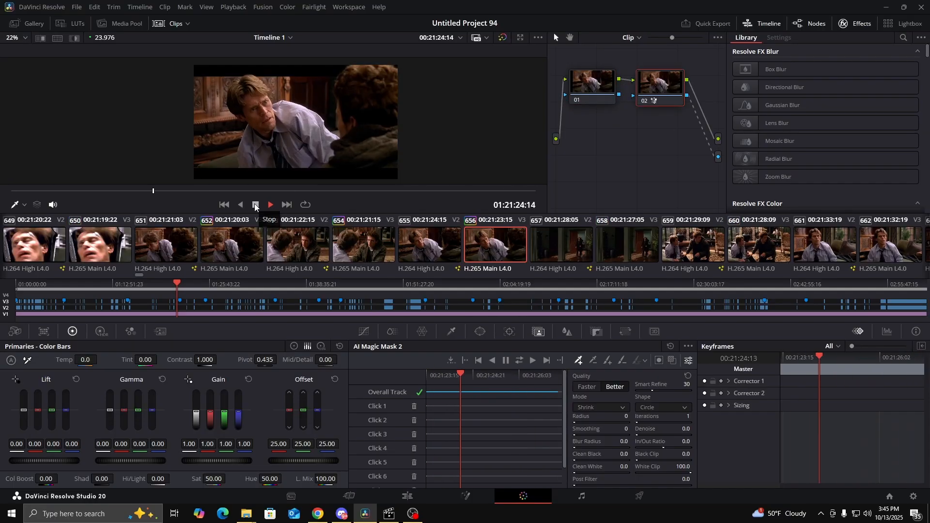
left_click(255, 205)
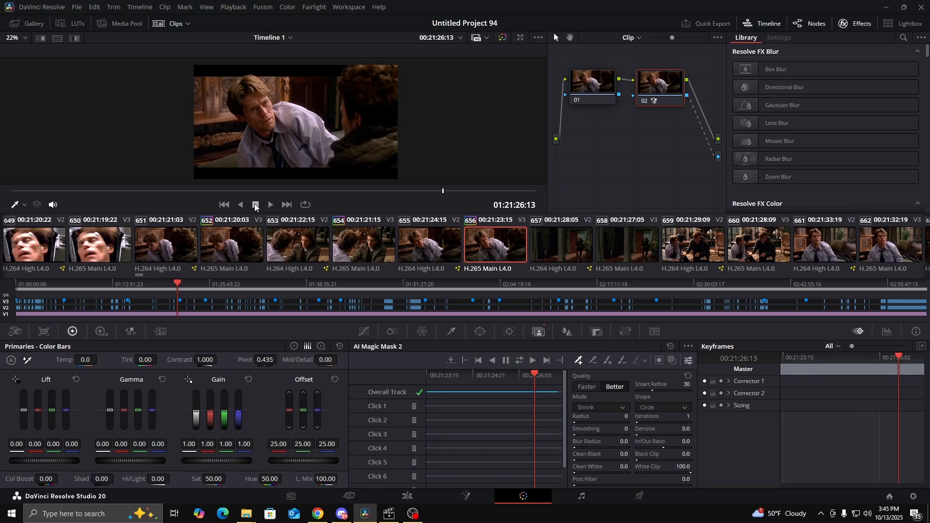